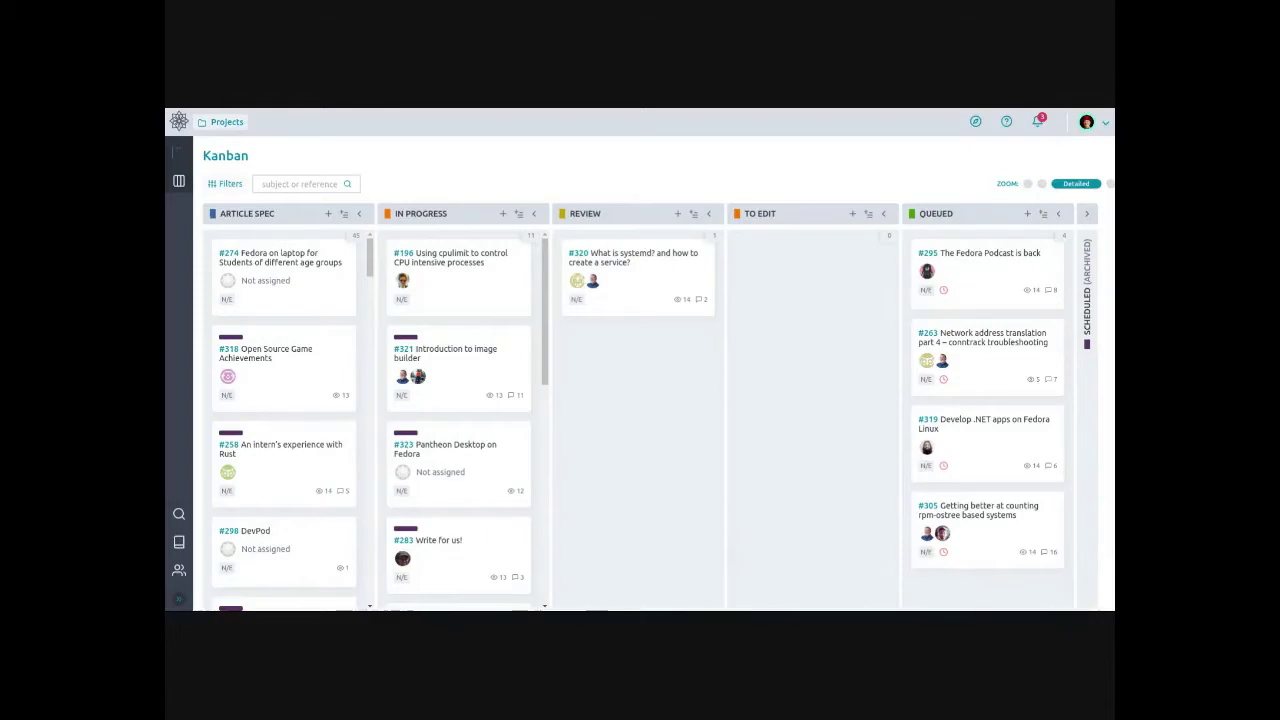
Open user story #320 "What is systemd? and how to create a service?" and open its title and description for editing
mouse_move(292, 290)
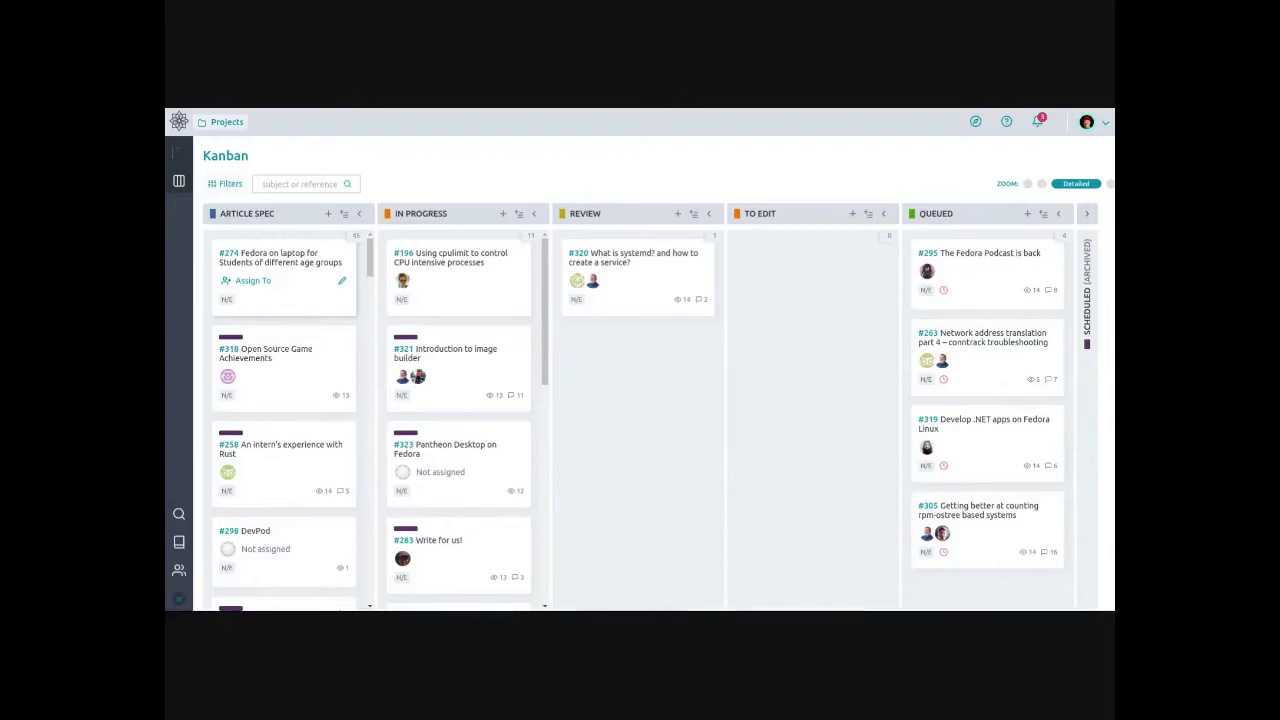
mouse_move(937, 269)
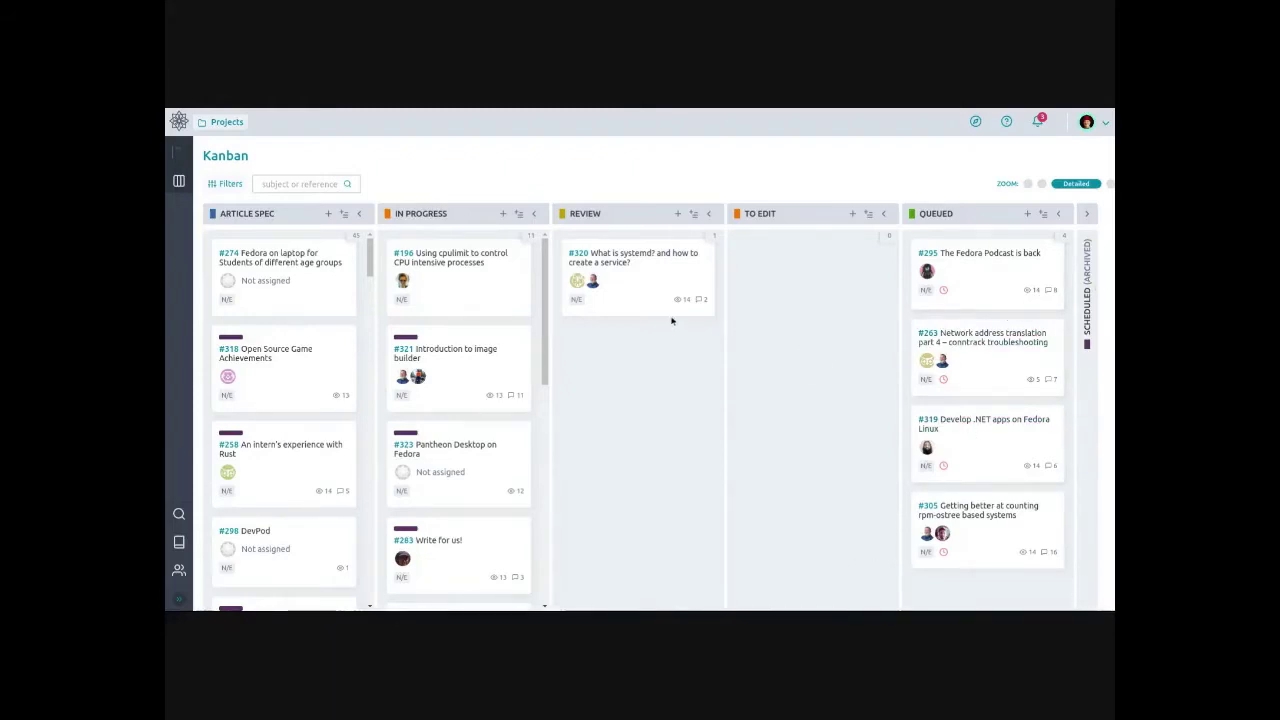
click(627, 254)
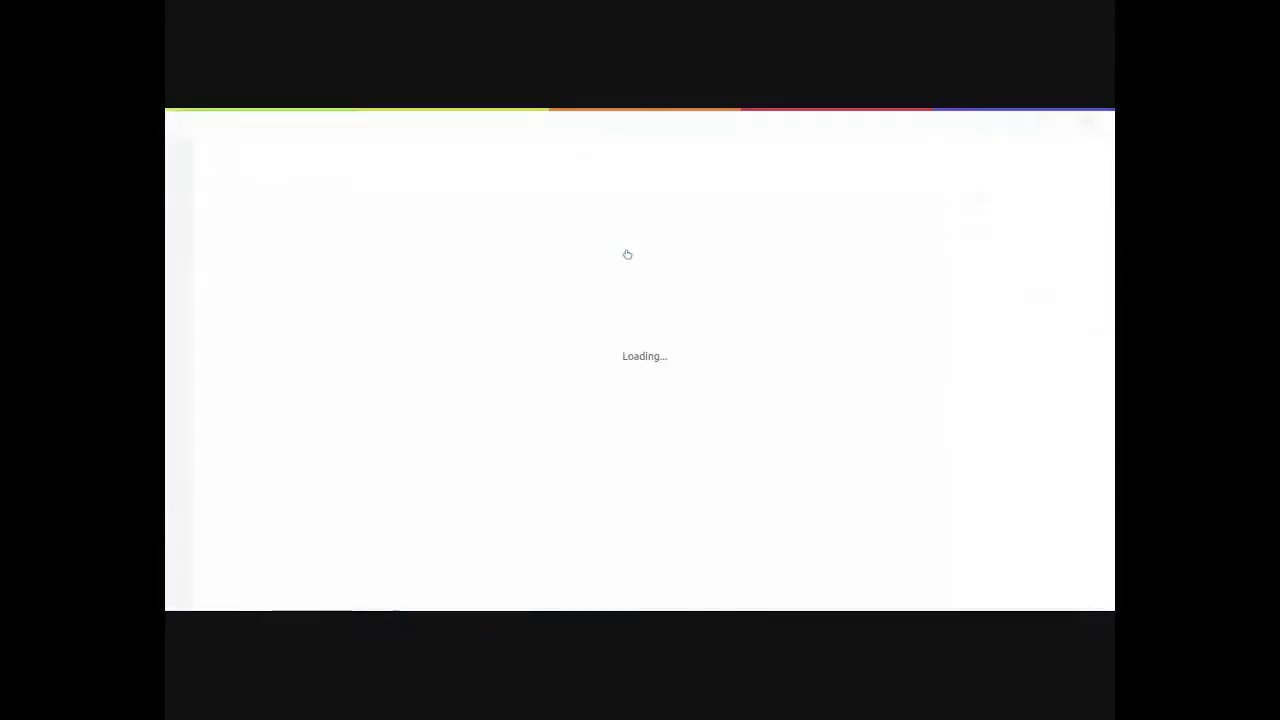
click(353, 155)
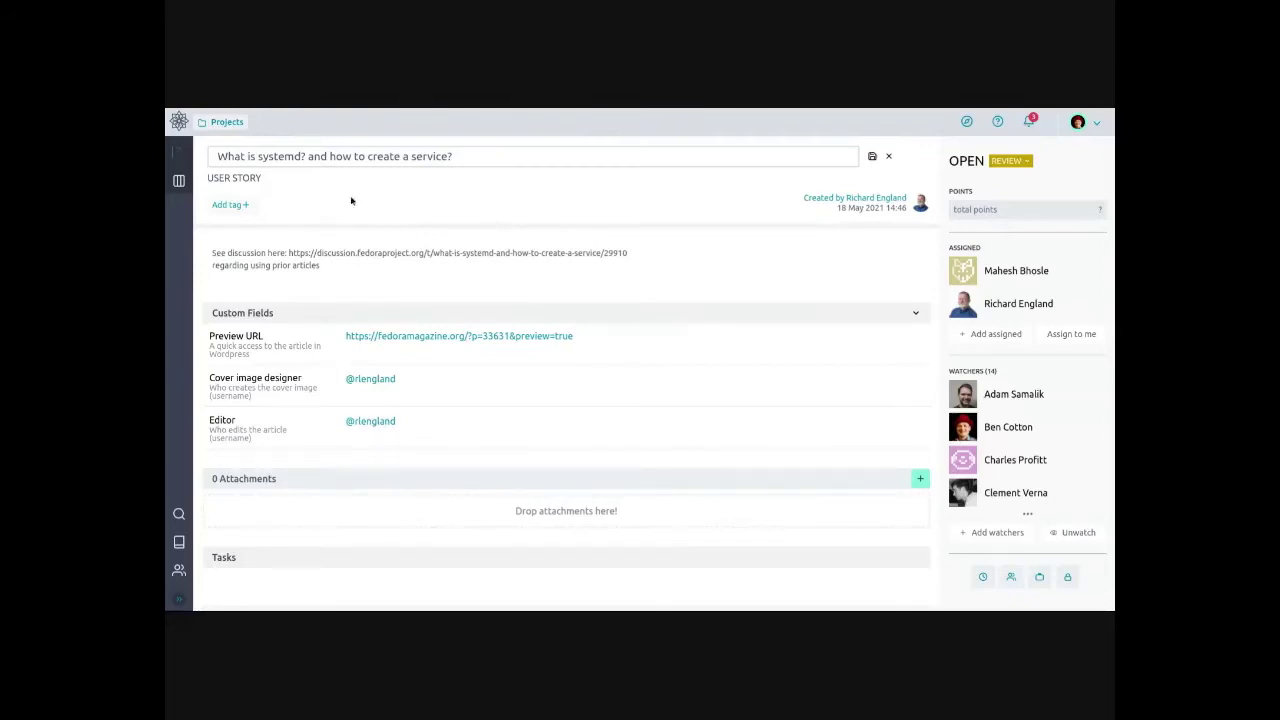
click(364, 271)
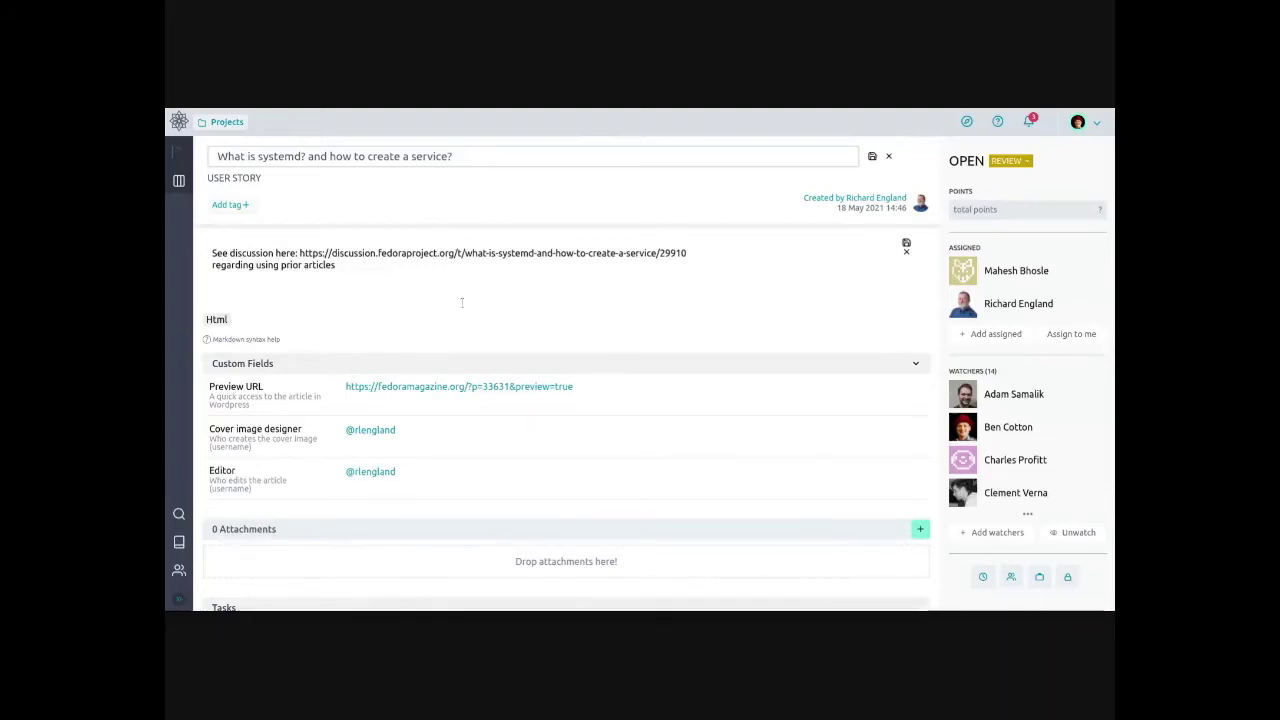
Go to the comments of user story #320 and open the new comment field for writing
scroll(563, 400, down, 2)
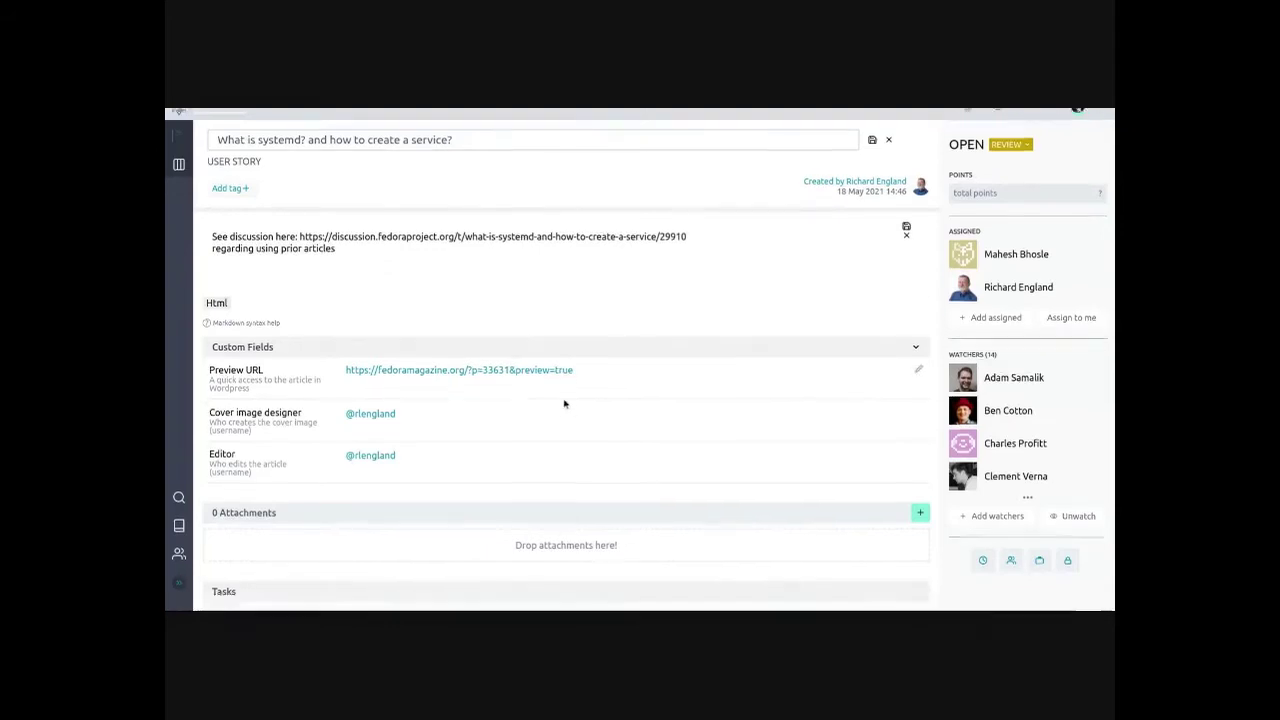
scroll(562, 424, down, 2)
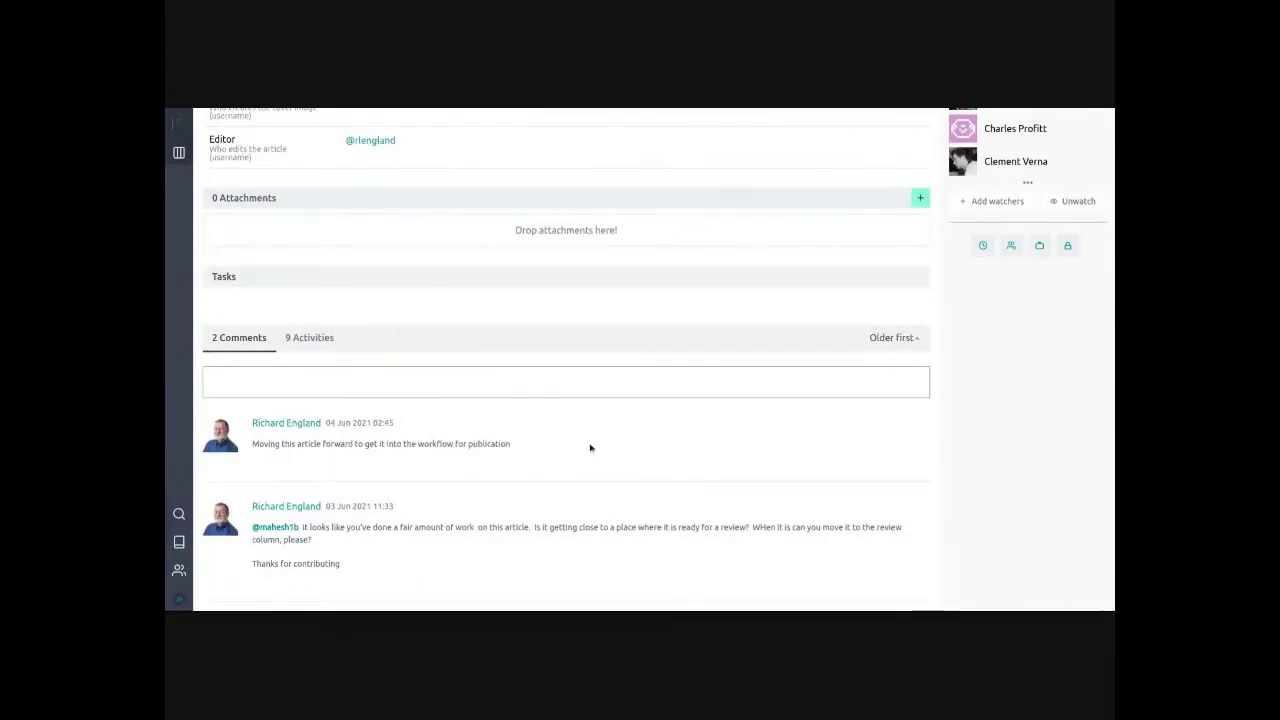
click(608, 382)
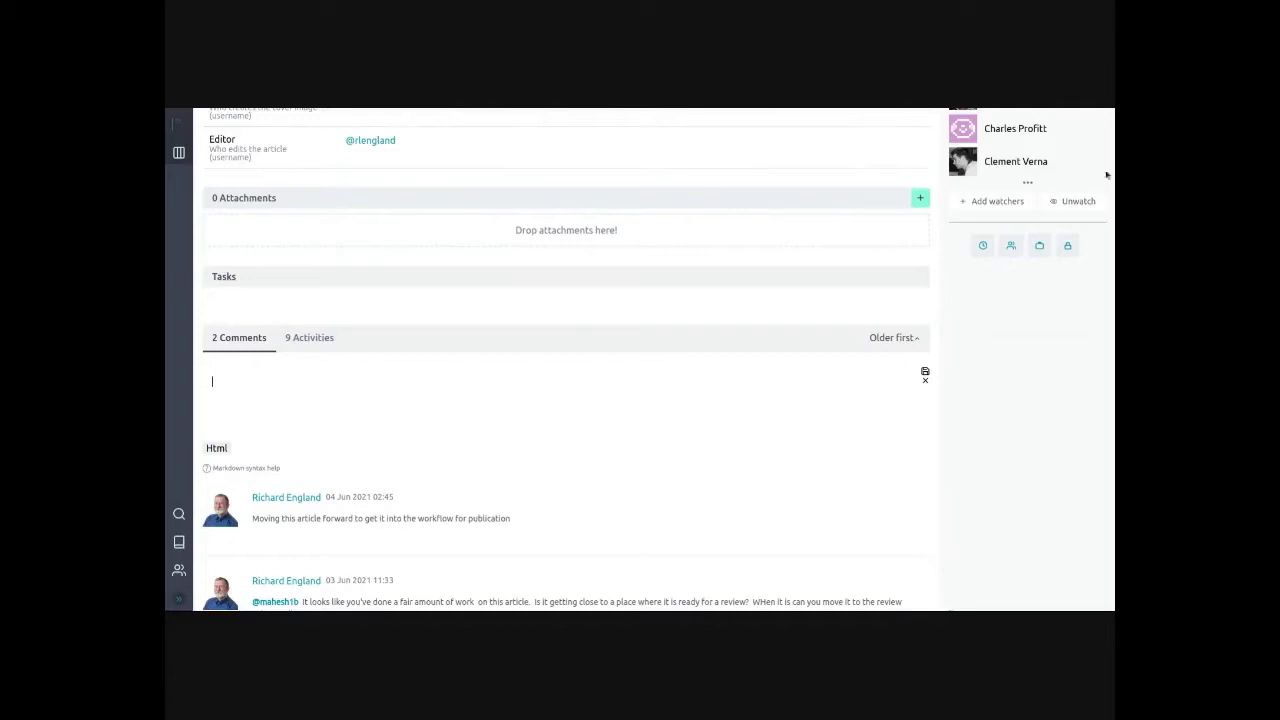
Examine the due date options and calendar of user story #320, and leave without setting a date
click(983, 245)
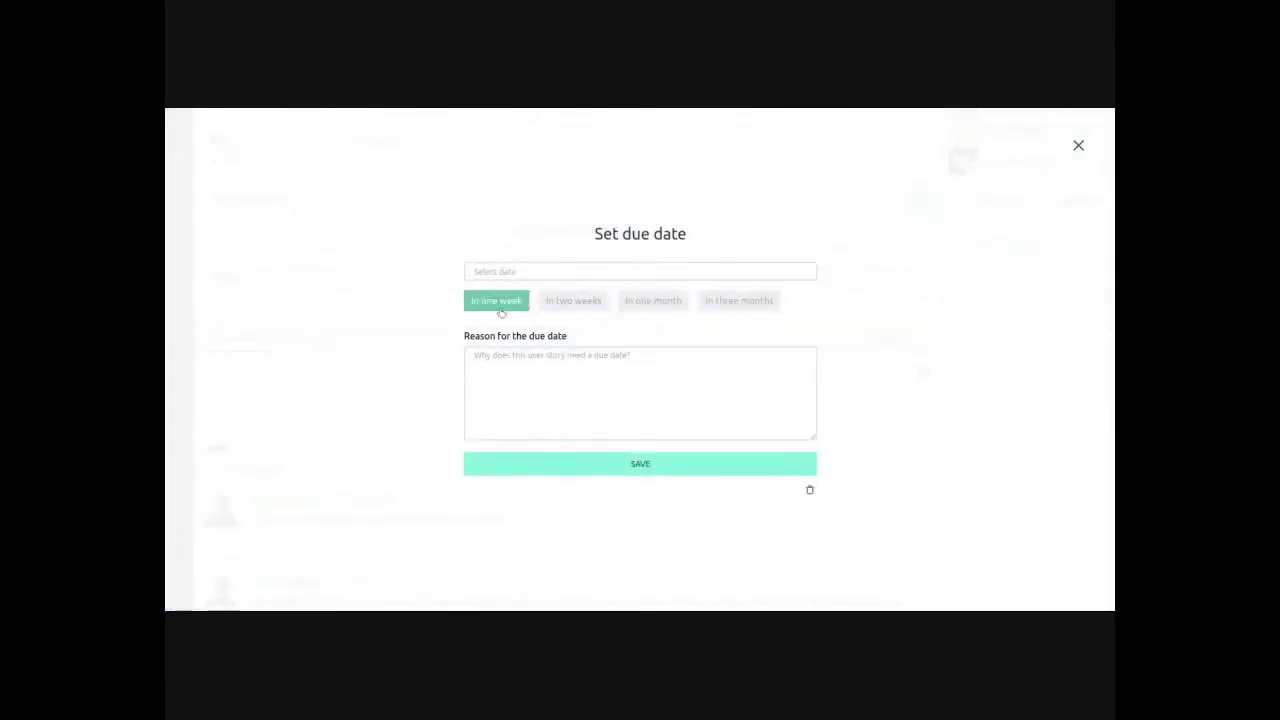
click(522, 275)
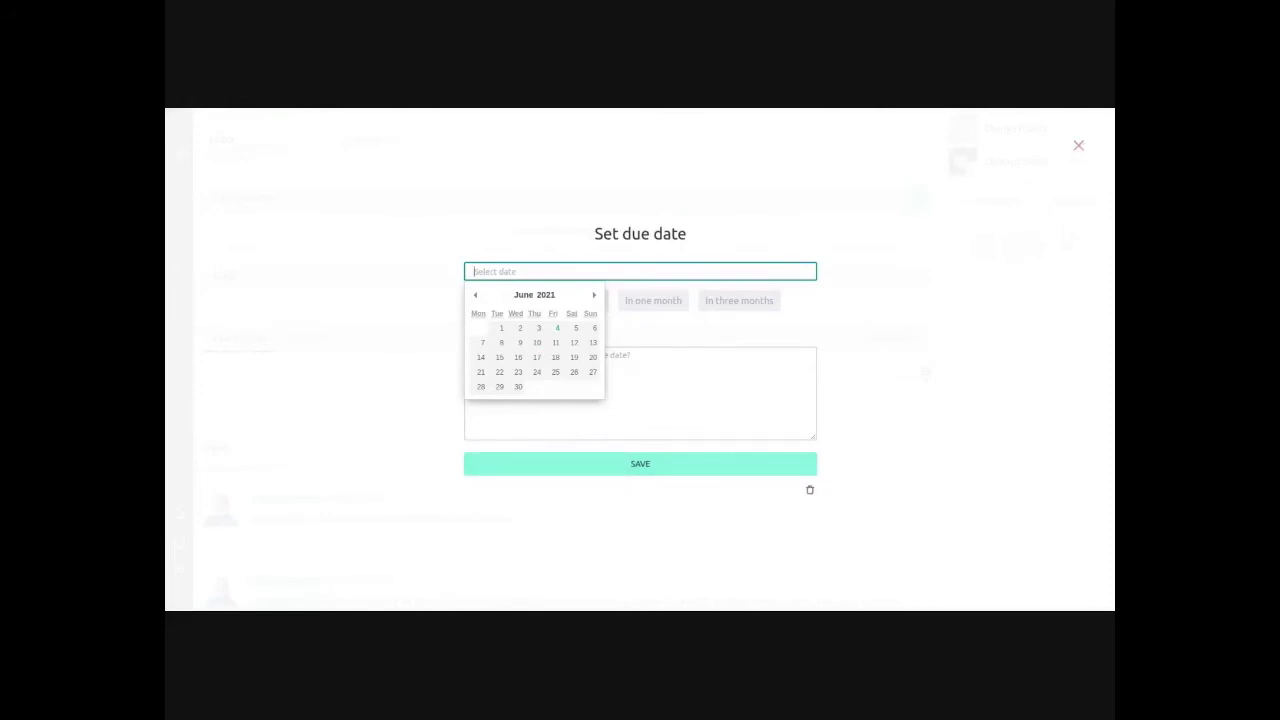
click(1081, 146)
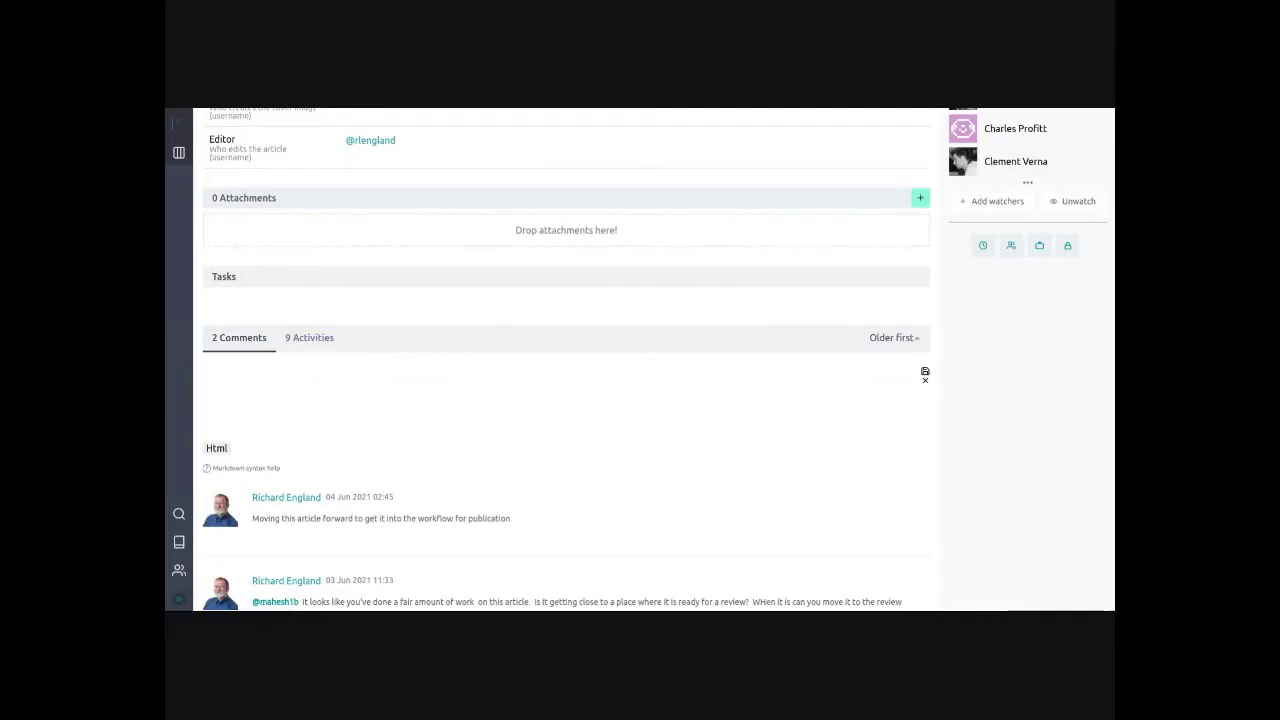
Leave user story #320 for the Kanban board without saving the open fields, and reopen the story
scroll(890, 442, up, 3)
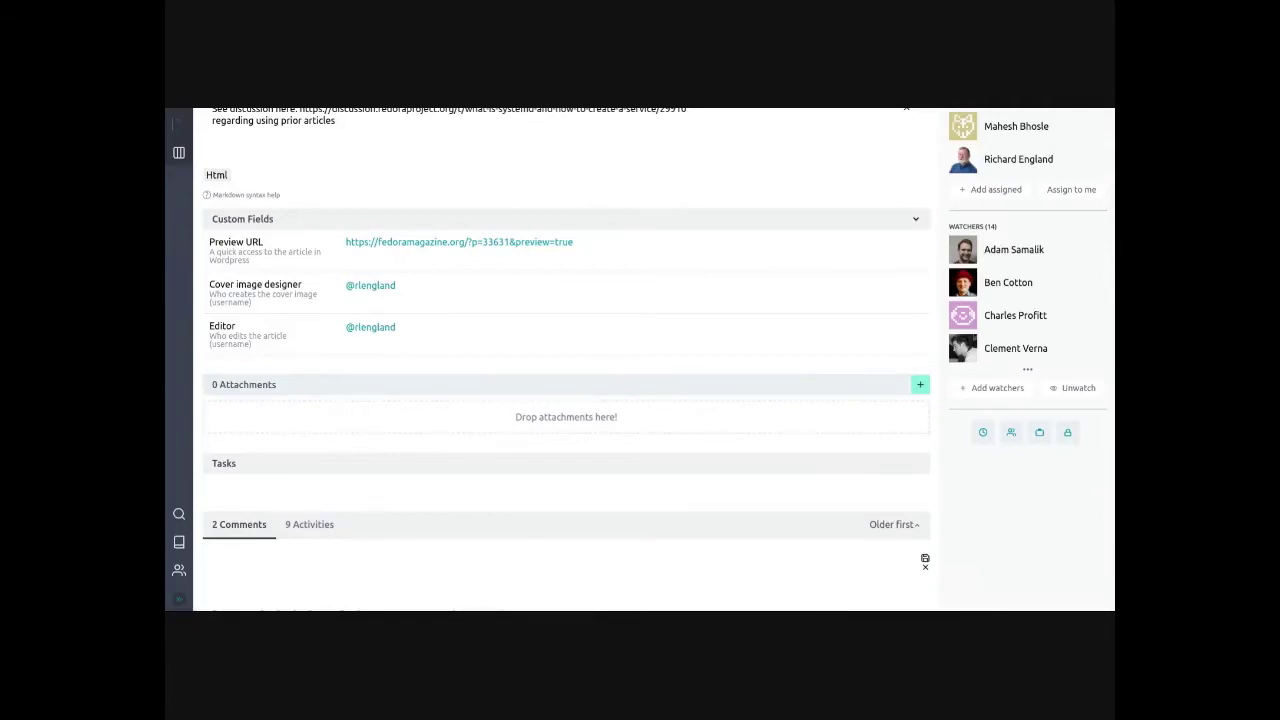
scroll(773, 388, up, 2)
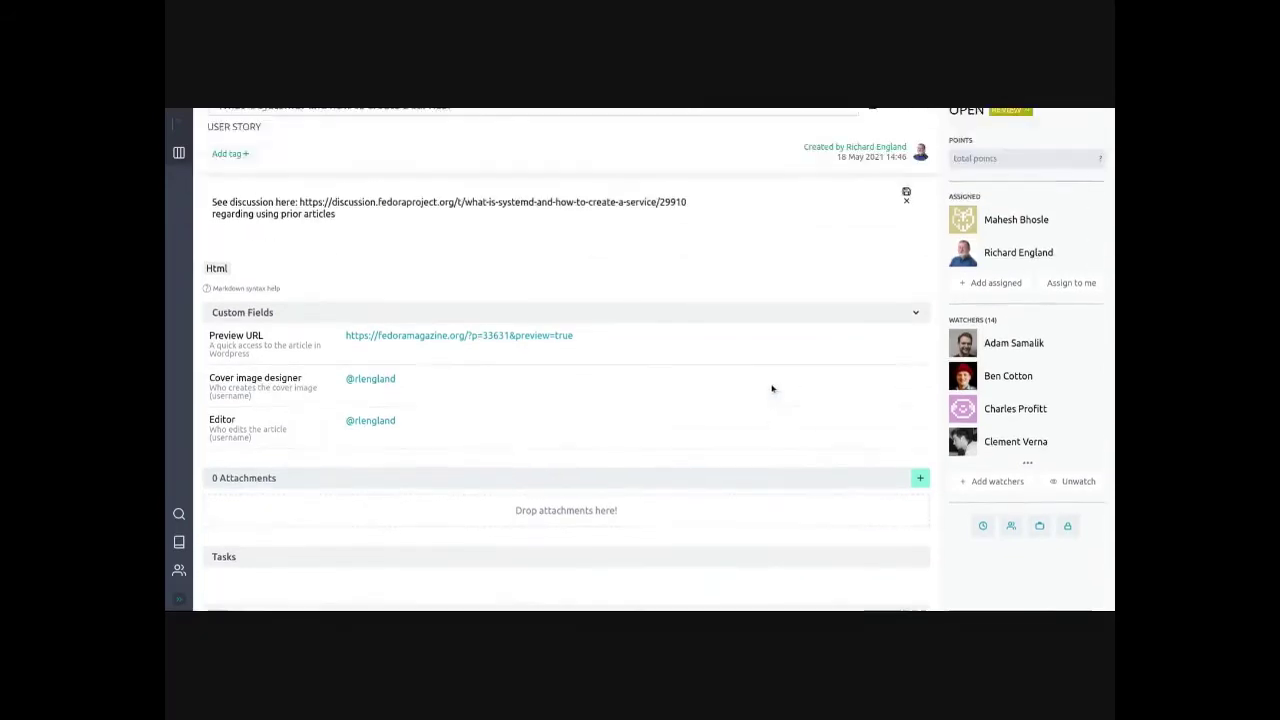
scroll(734, 330, up, 1)
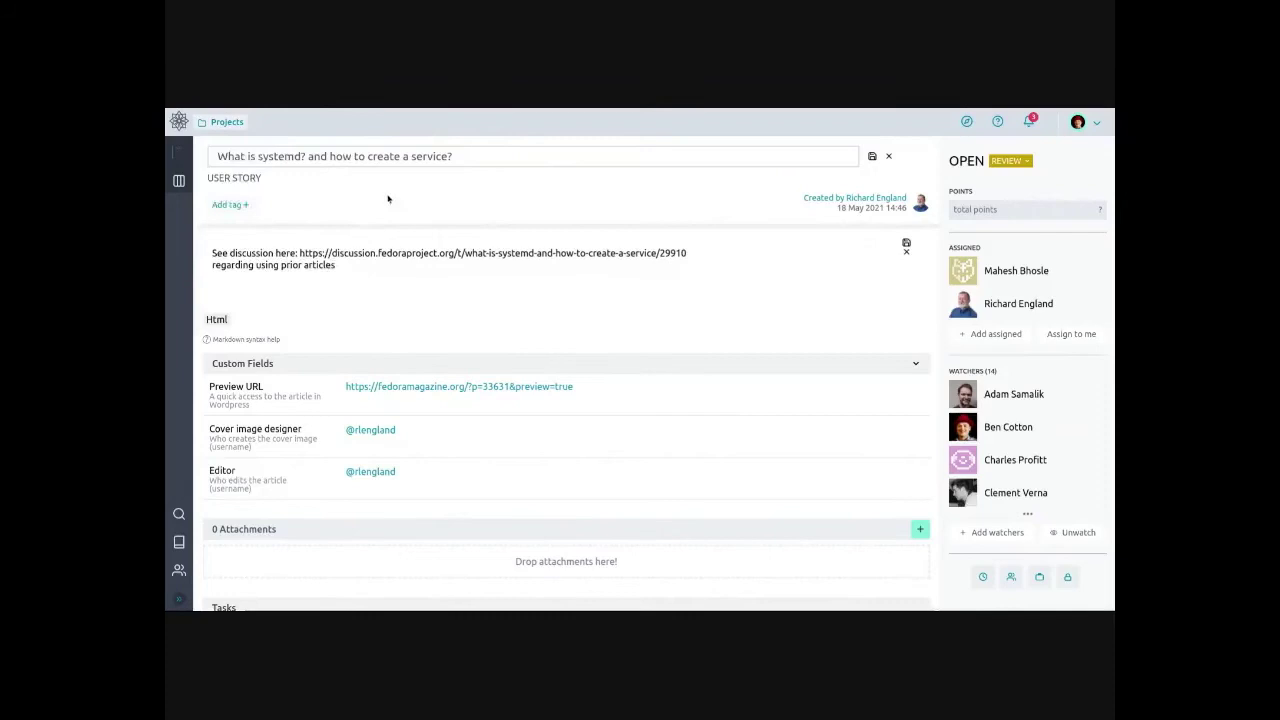
click(179, 180)
click(427, 280)
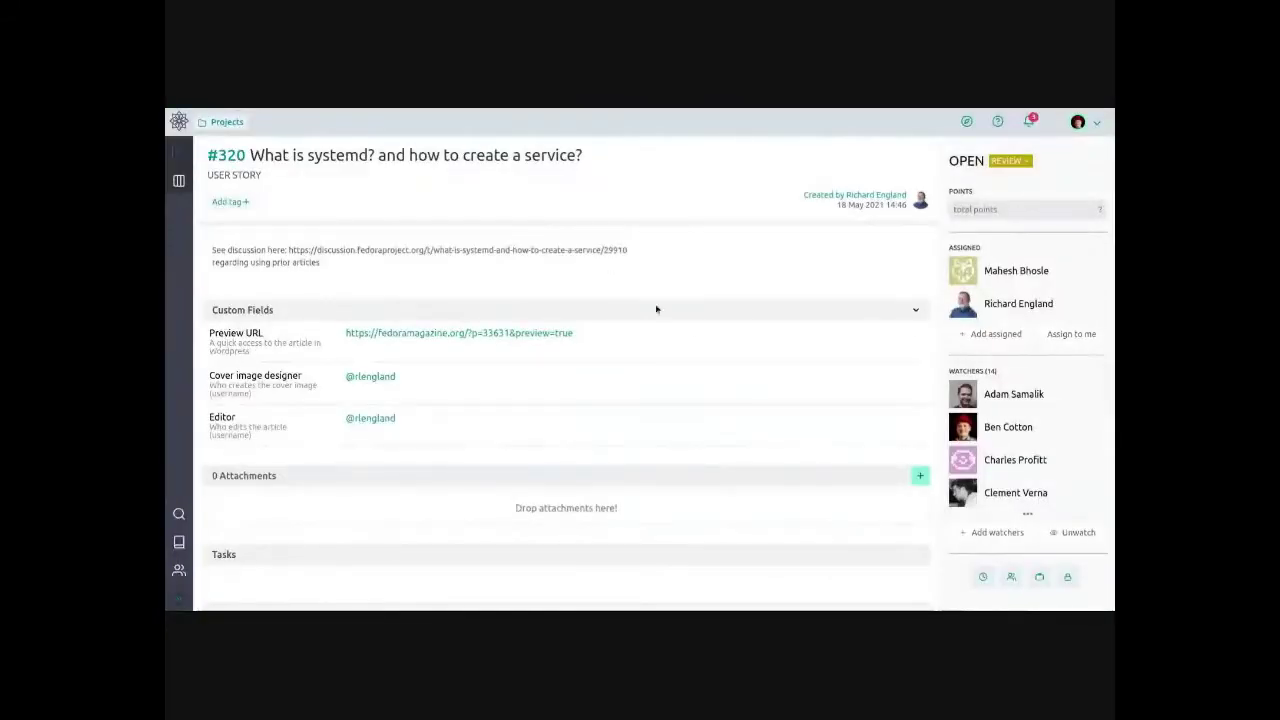
Open the Preview URL, Cover image designer, Editor and description fields of user story #320 for editing
click(674, 343)
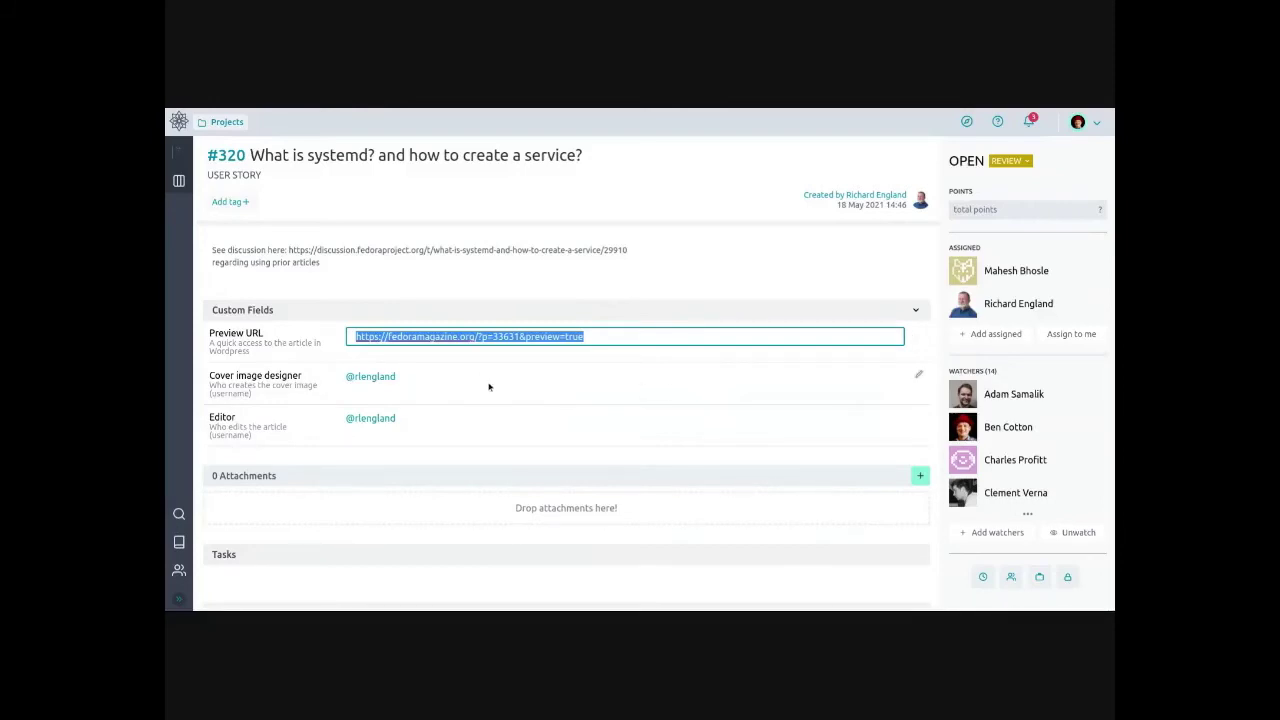
click(520, 385)
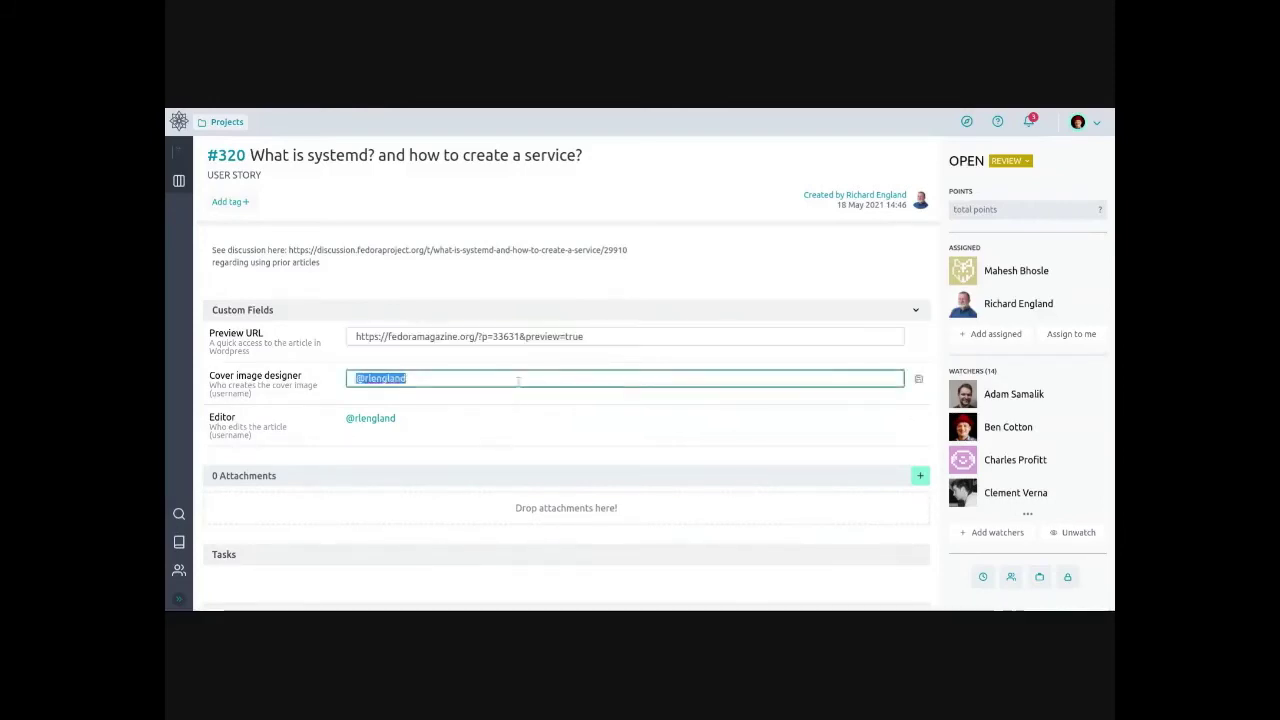
click(530, 426)
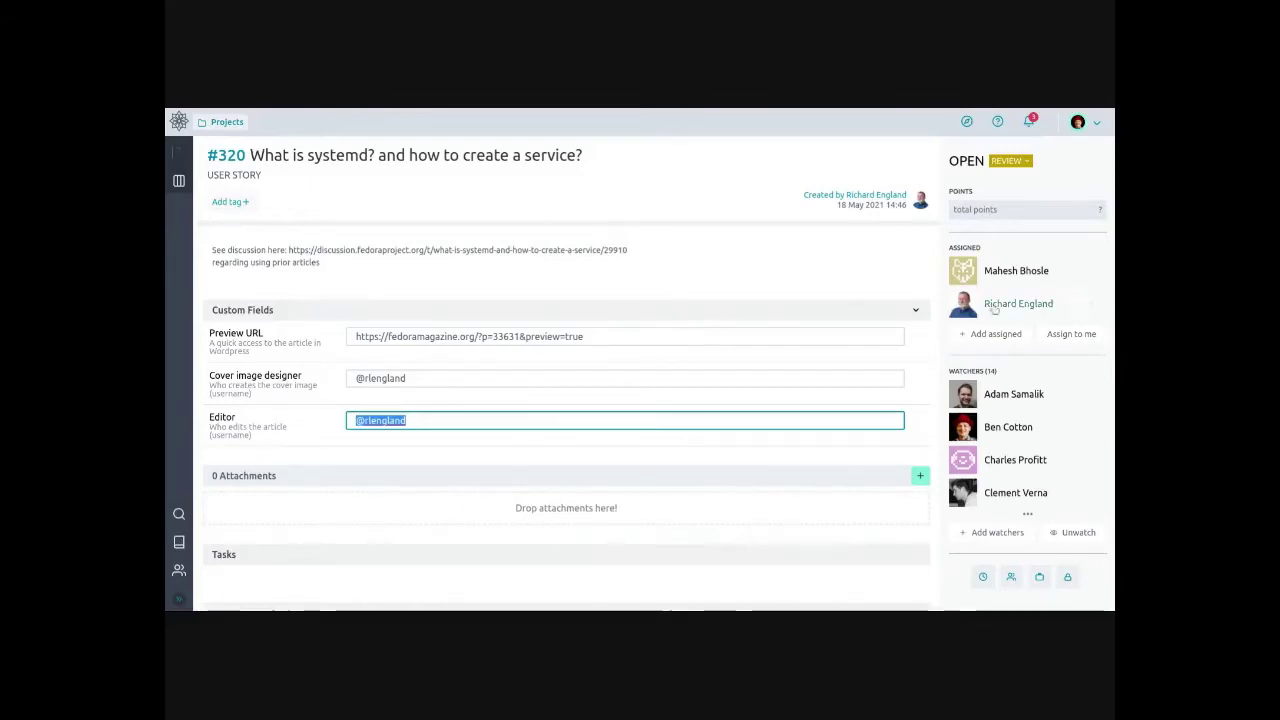
click(448, 275)
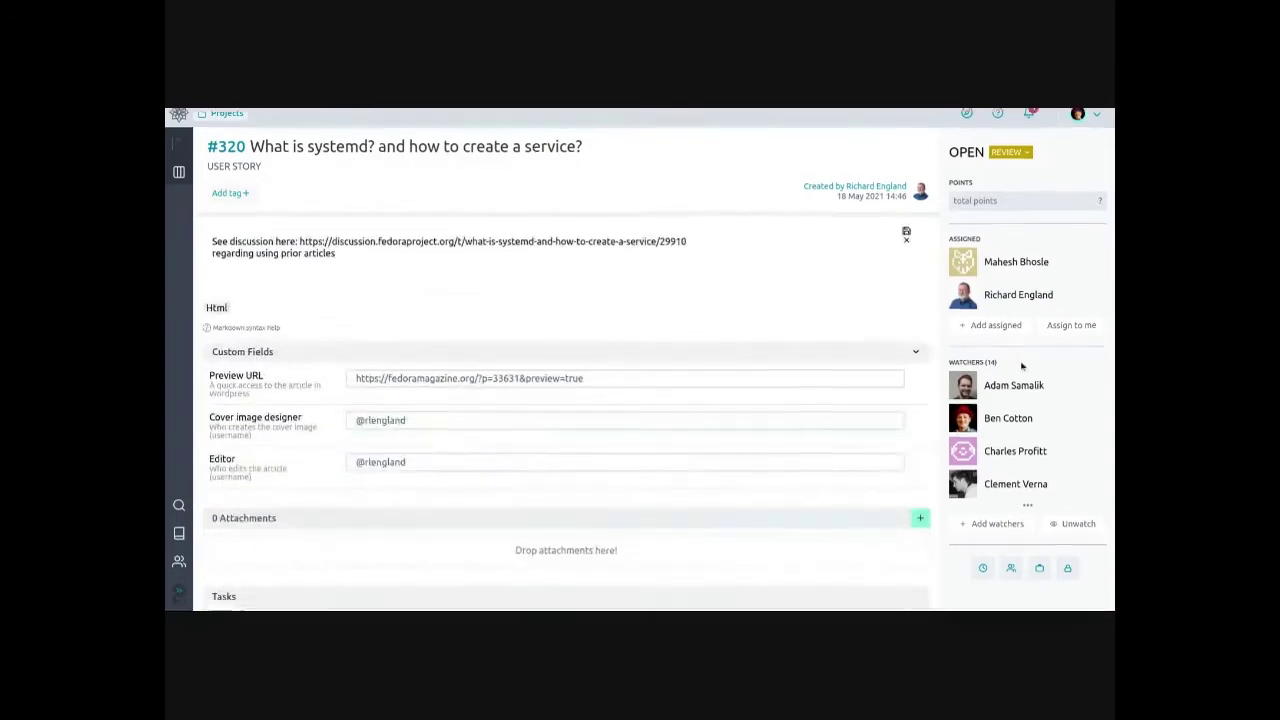
scroll(1015, 393, down, 2)
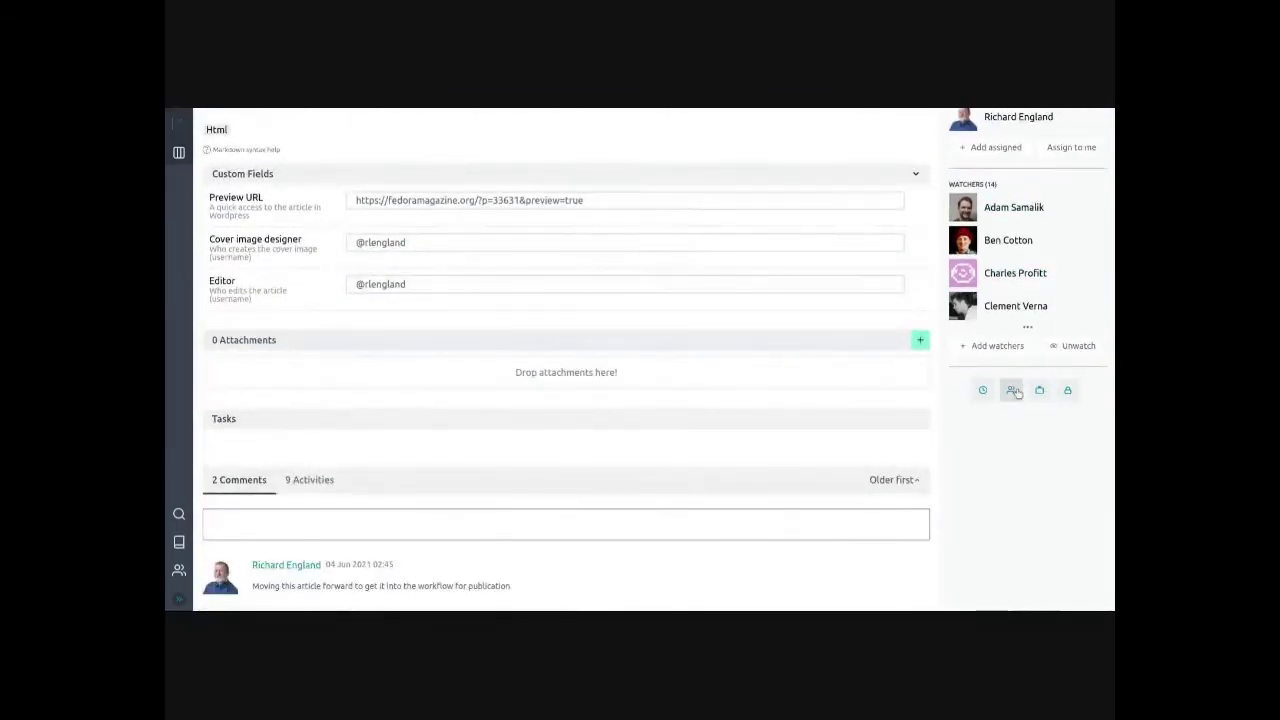
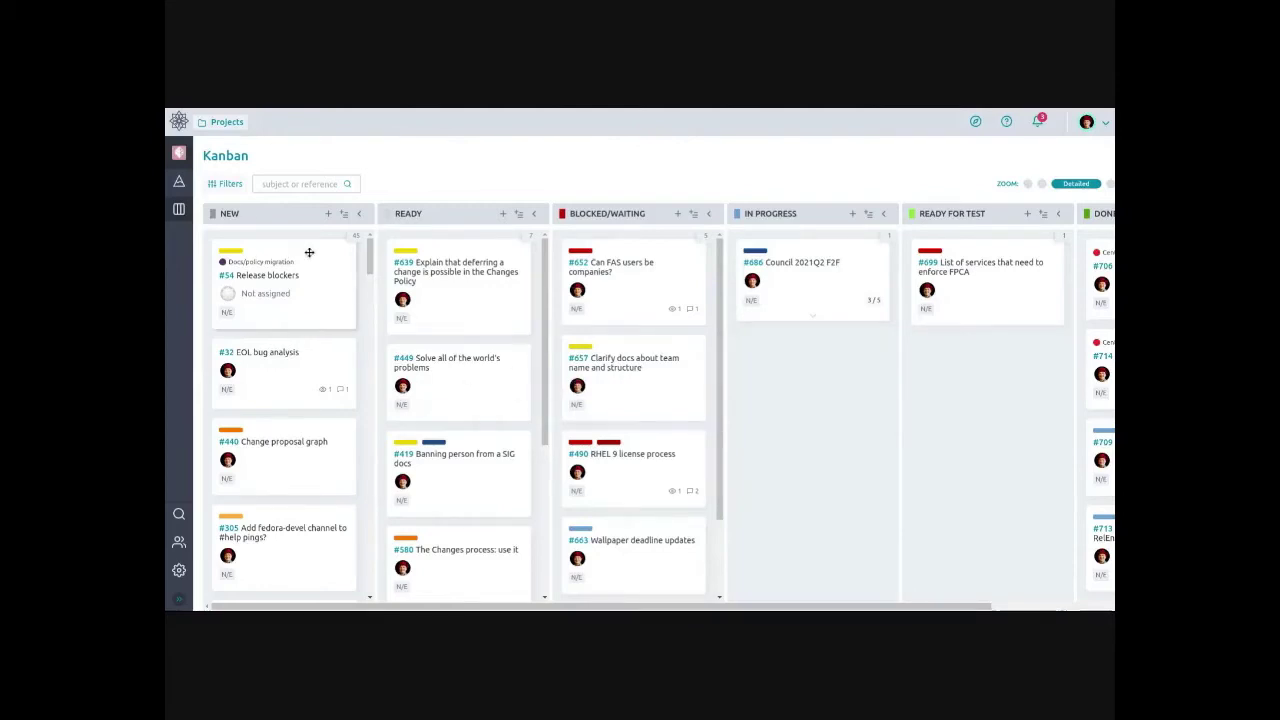
Open the epics list of the FPgM working board and turn on the display of closed epics
click(179, 183)
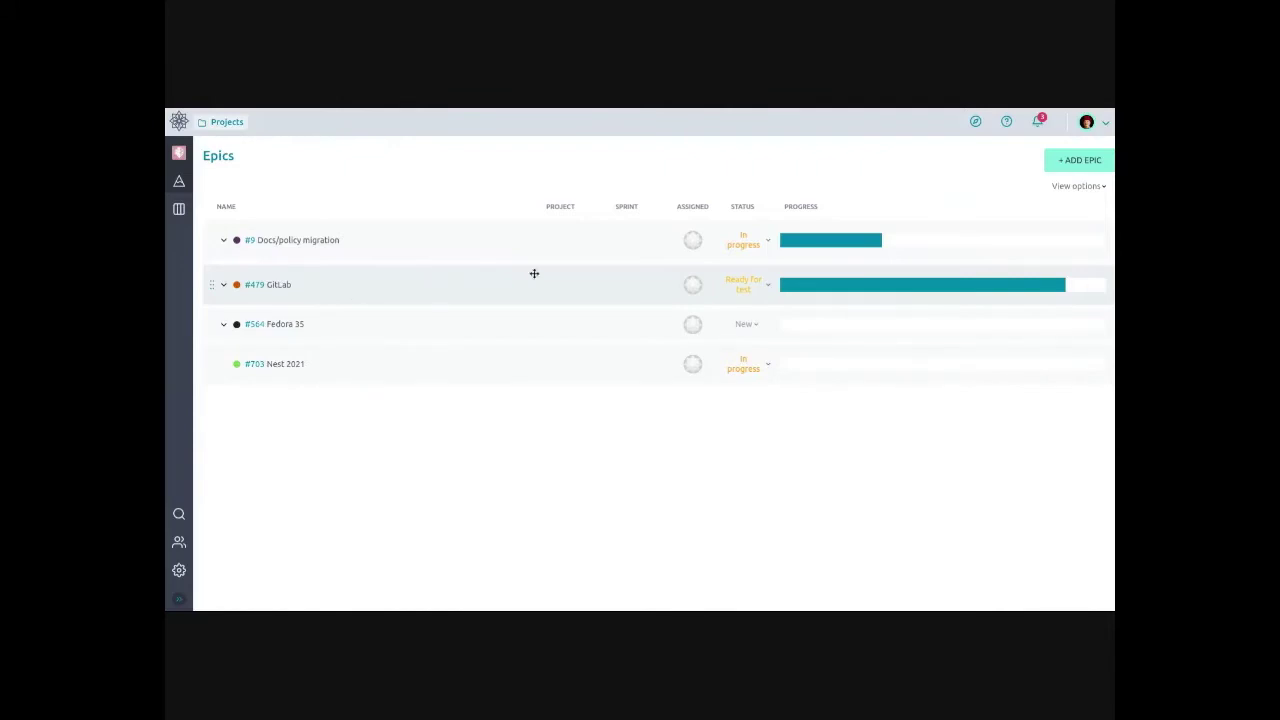
click(752, 330)
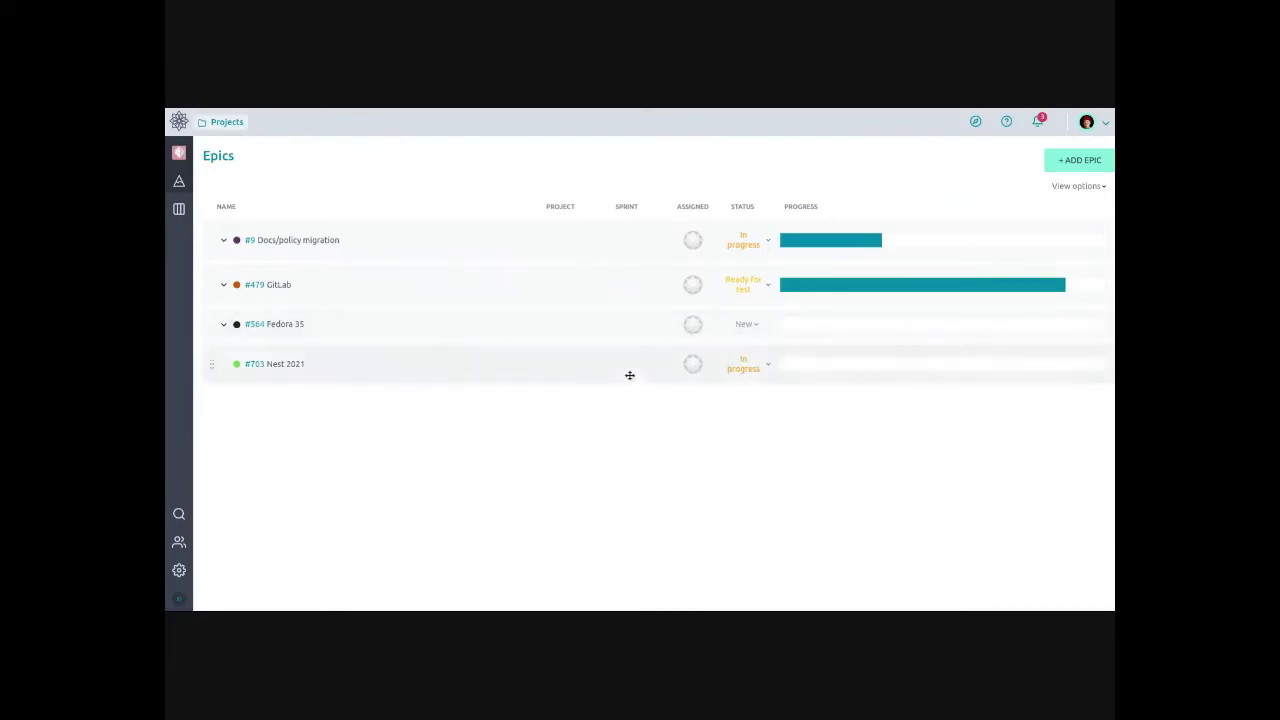
click(1079, 186)
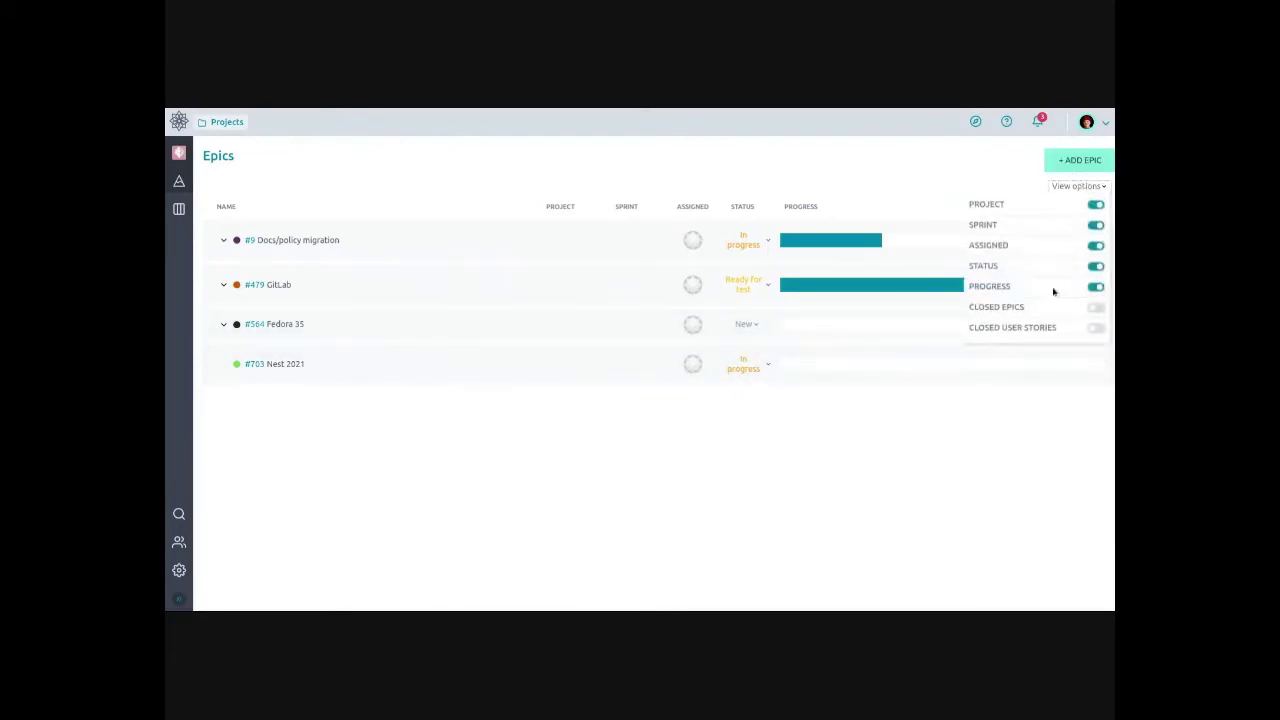
click(1095, 328)
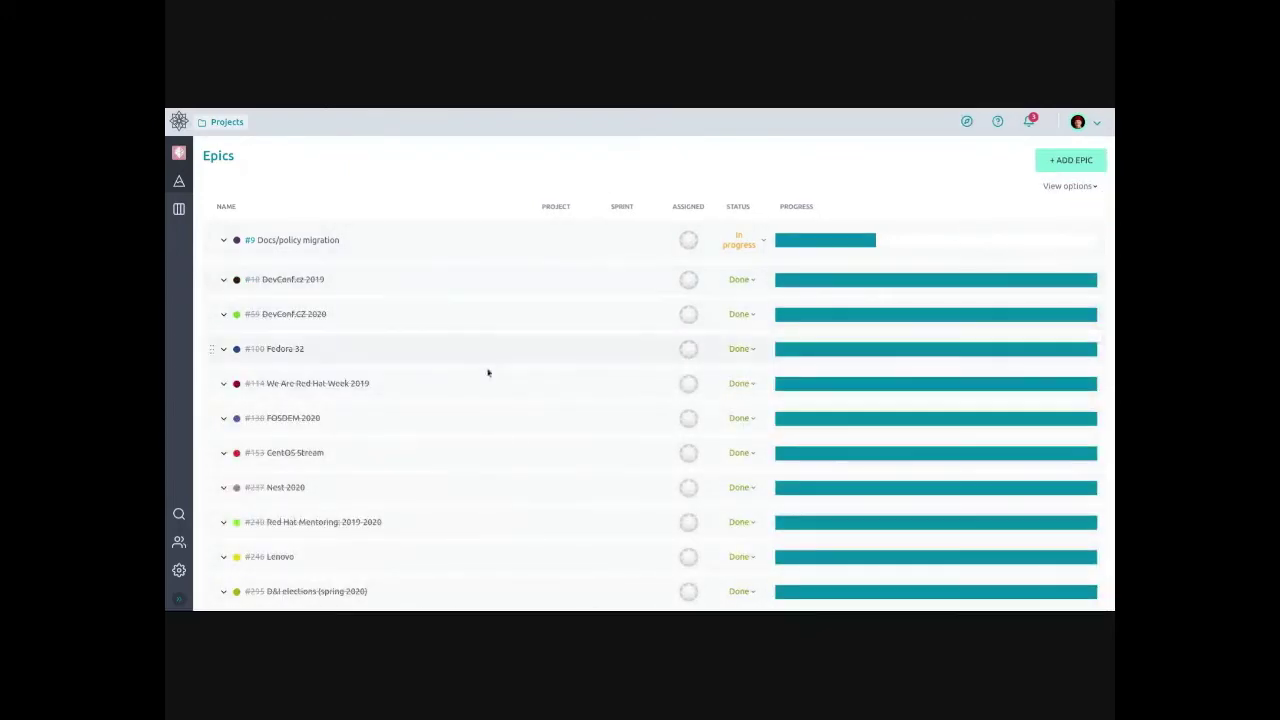
Review the list of open and closed epics and open the "Docs/policy migration" epic
scroll(503, 408, down, 1)
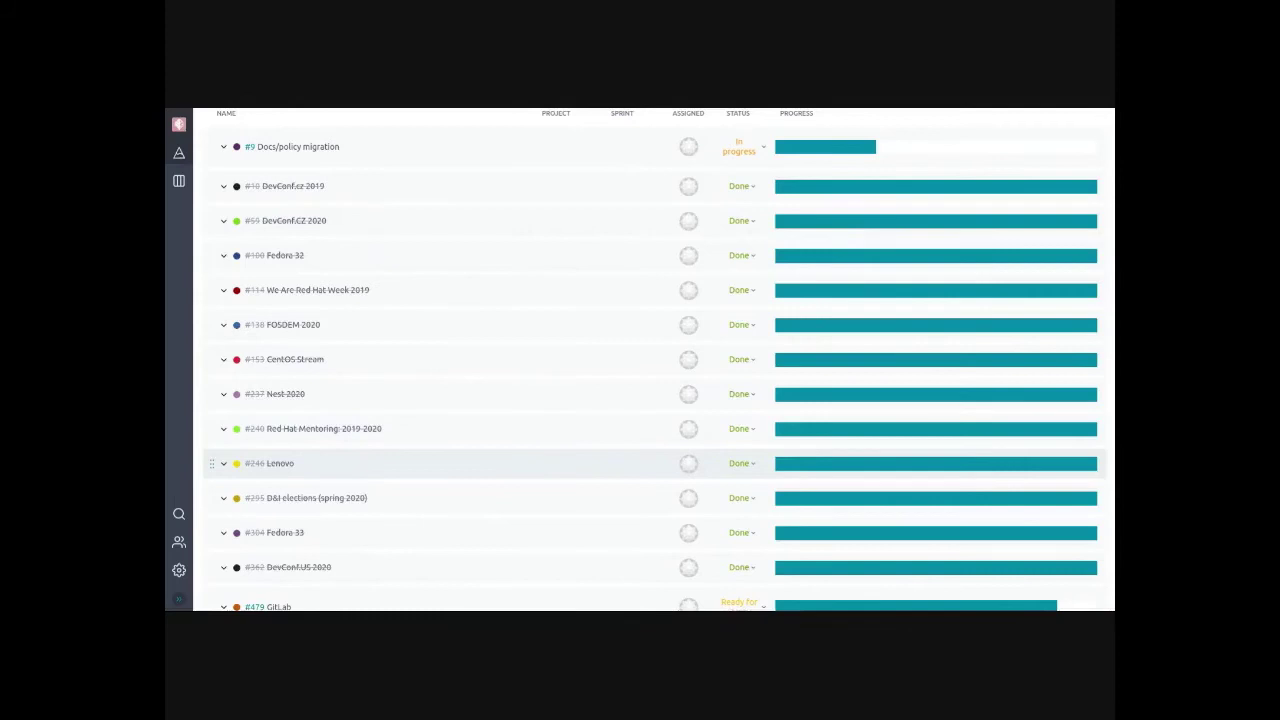
scroll(570, 366, up, 2)
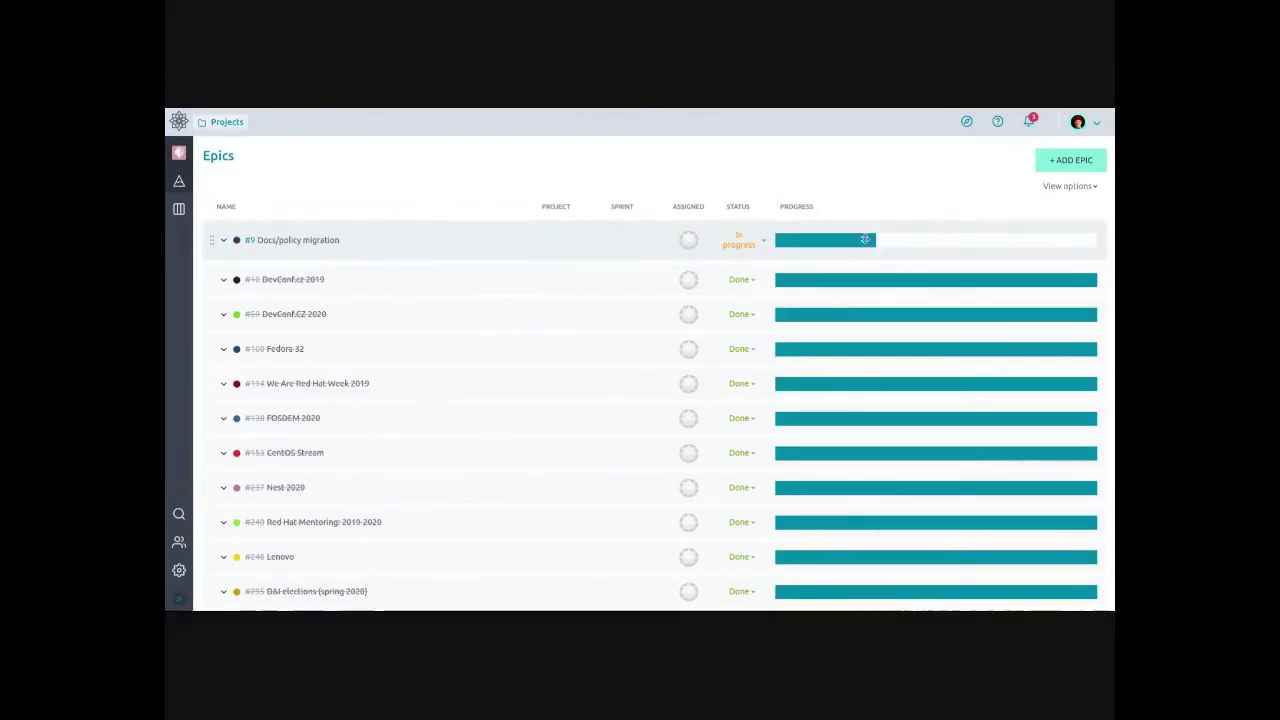
click(331, 240)
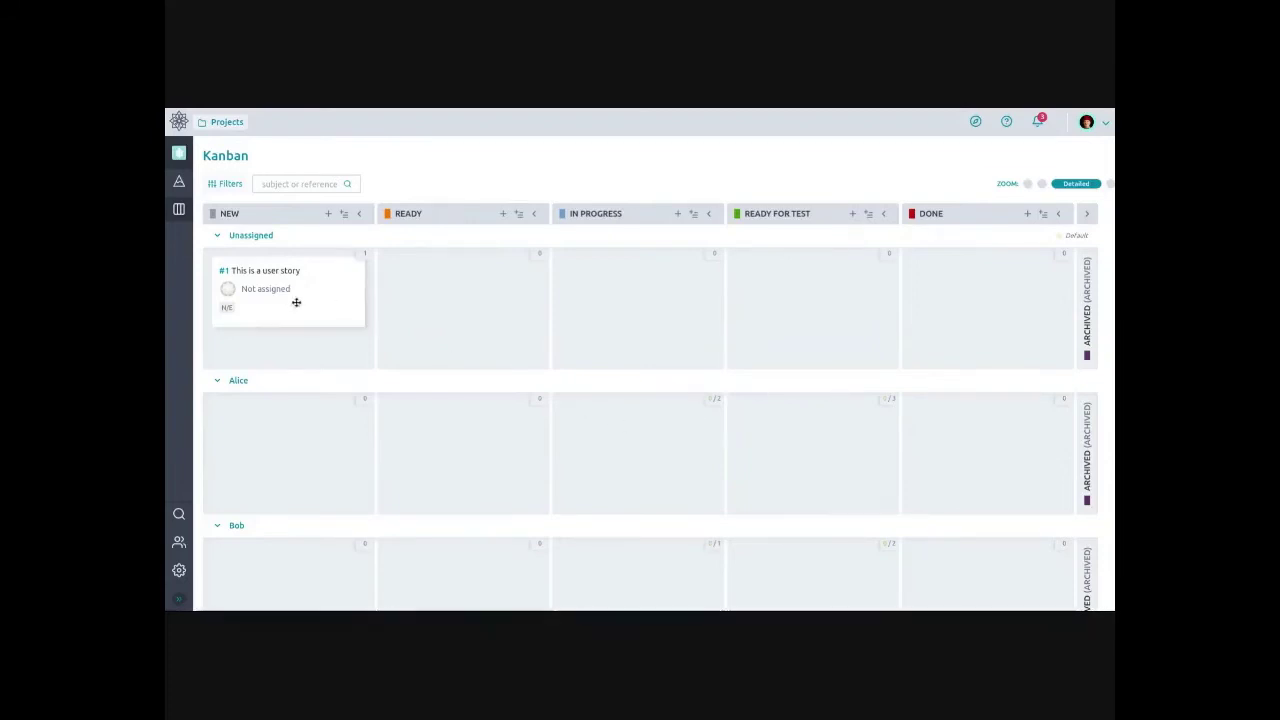
Move the "This is a user story" card from the unassigned New column to Bob's In Progress lane
drag(294, 300, 671, 587)
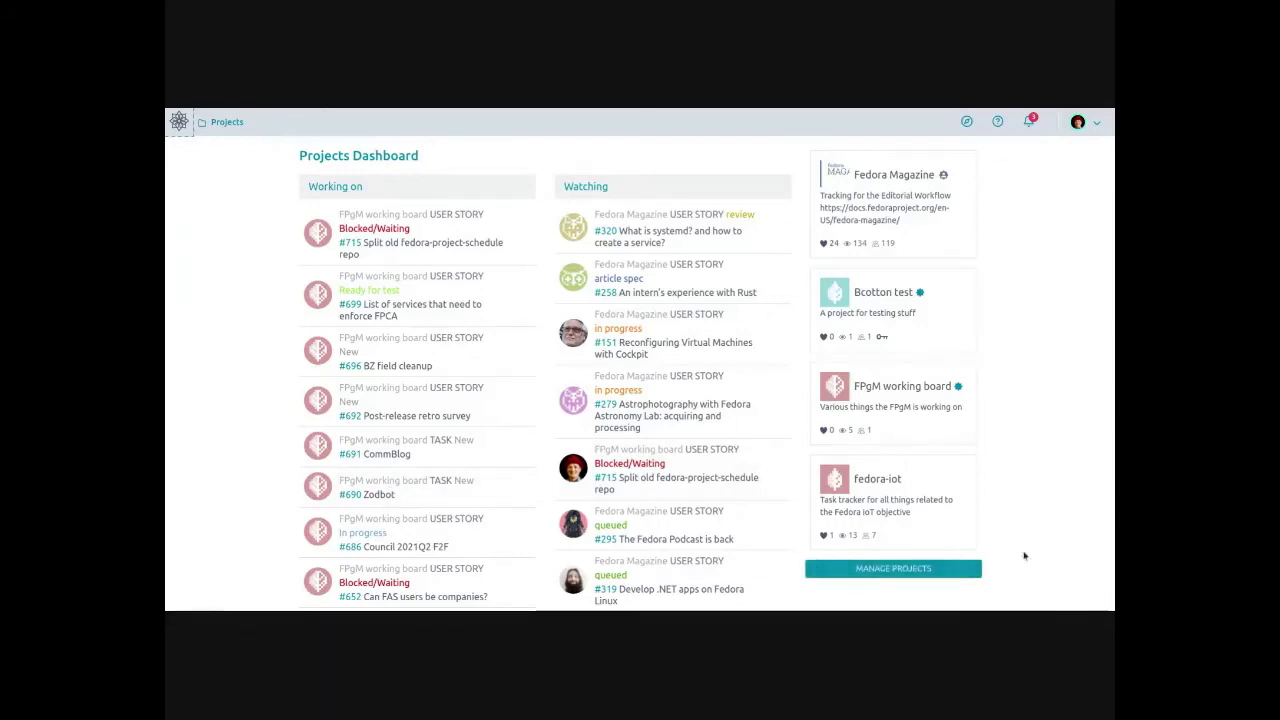
Open the full list of own projects for managing and view the project shortcuts
click(924, 572)
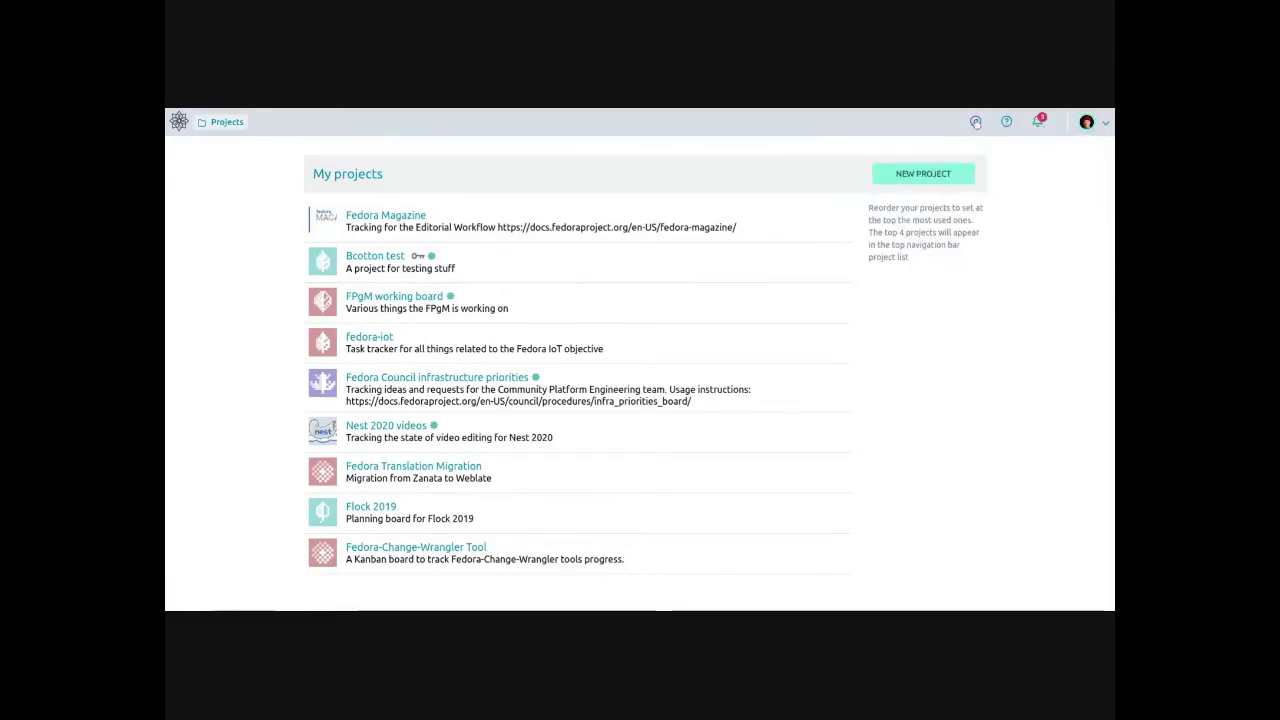
mouse_move(238, 143)
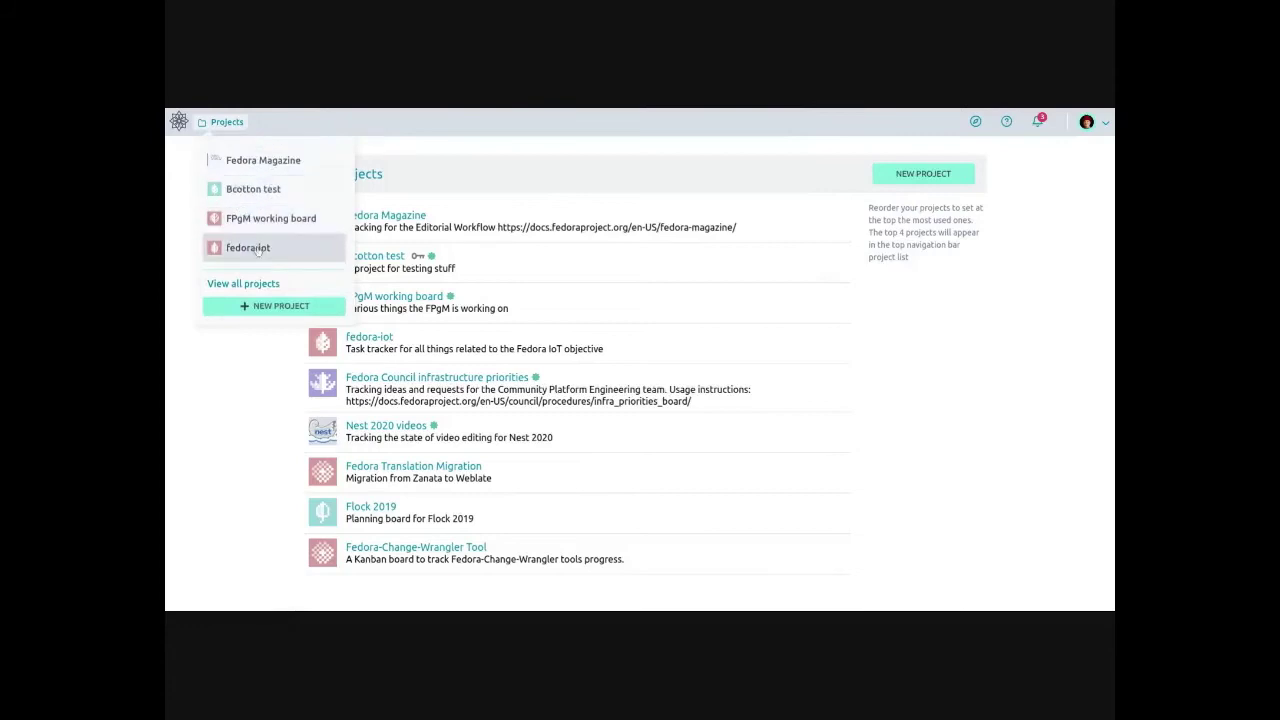
Open the account settings and view the start pages per project and the email notification settings
mouse_move(1084, 120)
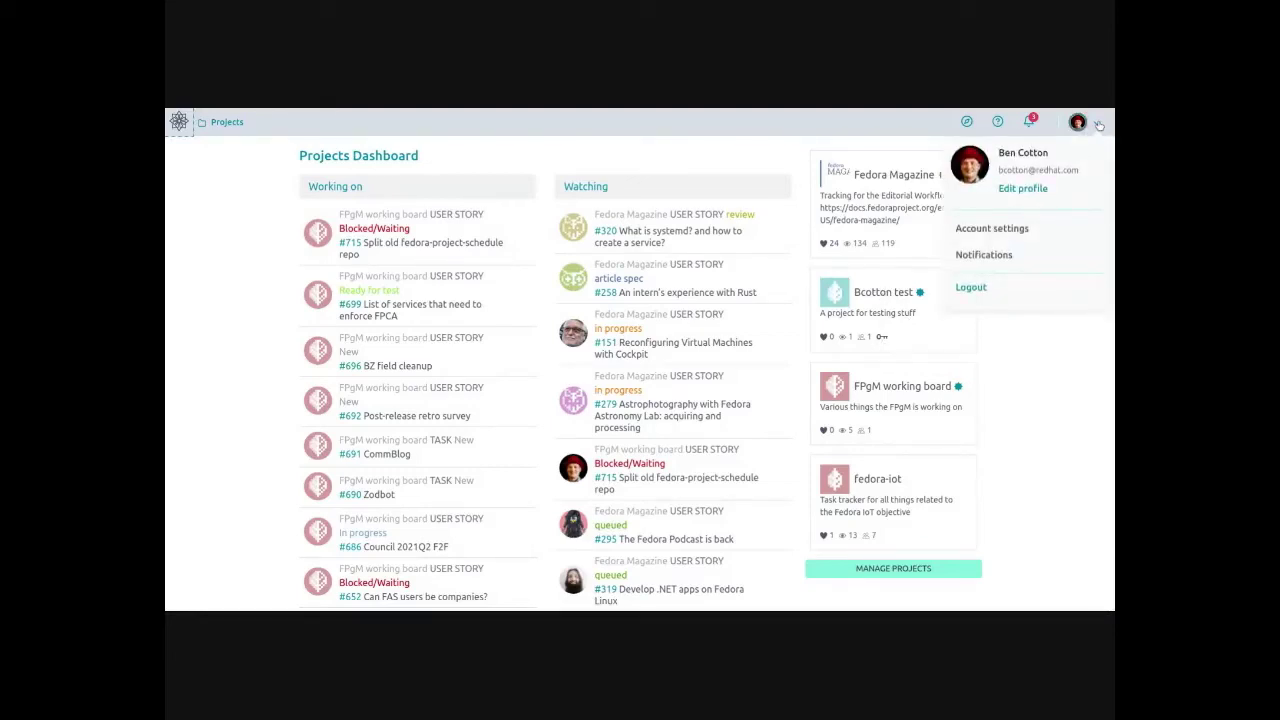
click(1001, 240)
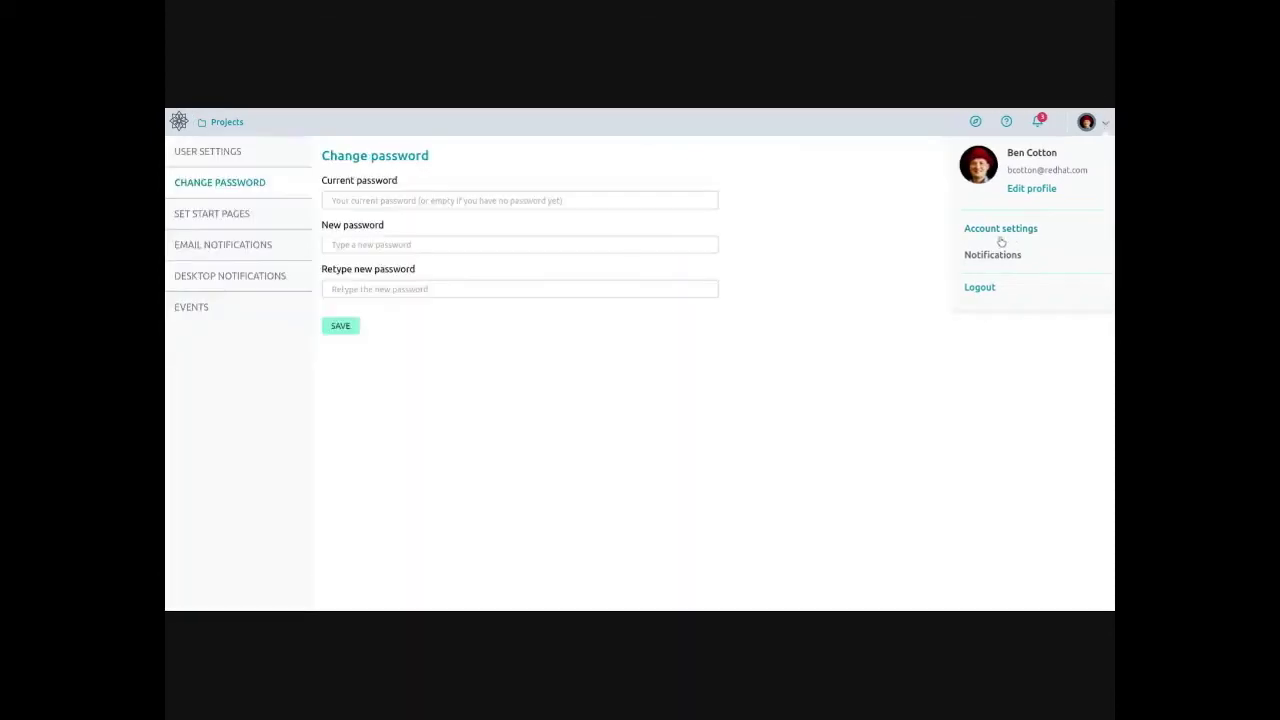
click(238, 220)
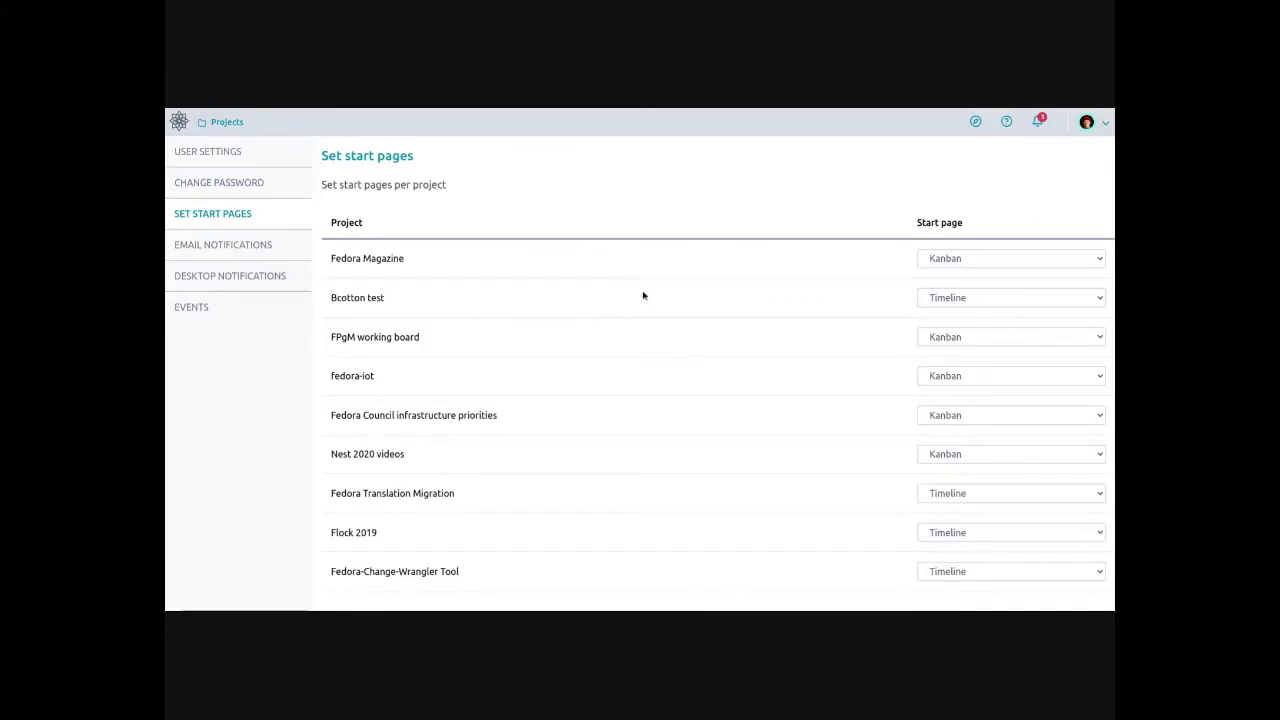
click(979, 261)
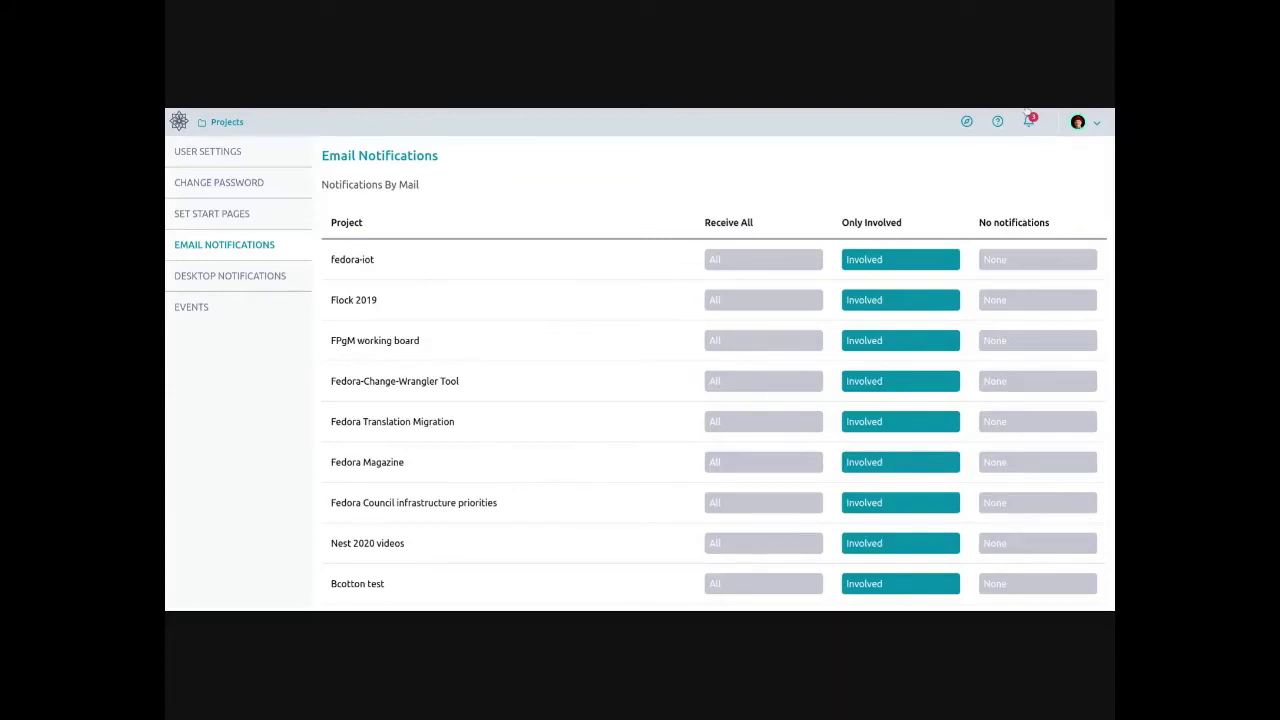
View the latest notifications about comments in the Fedora Magazine project
click(1027, 120)
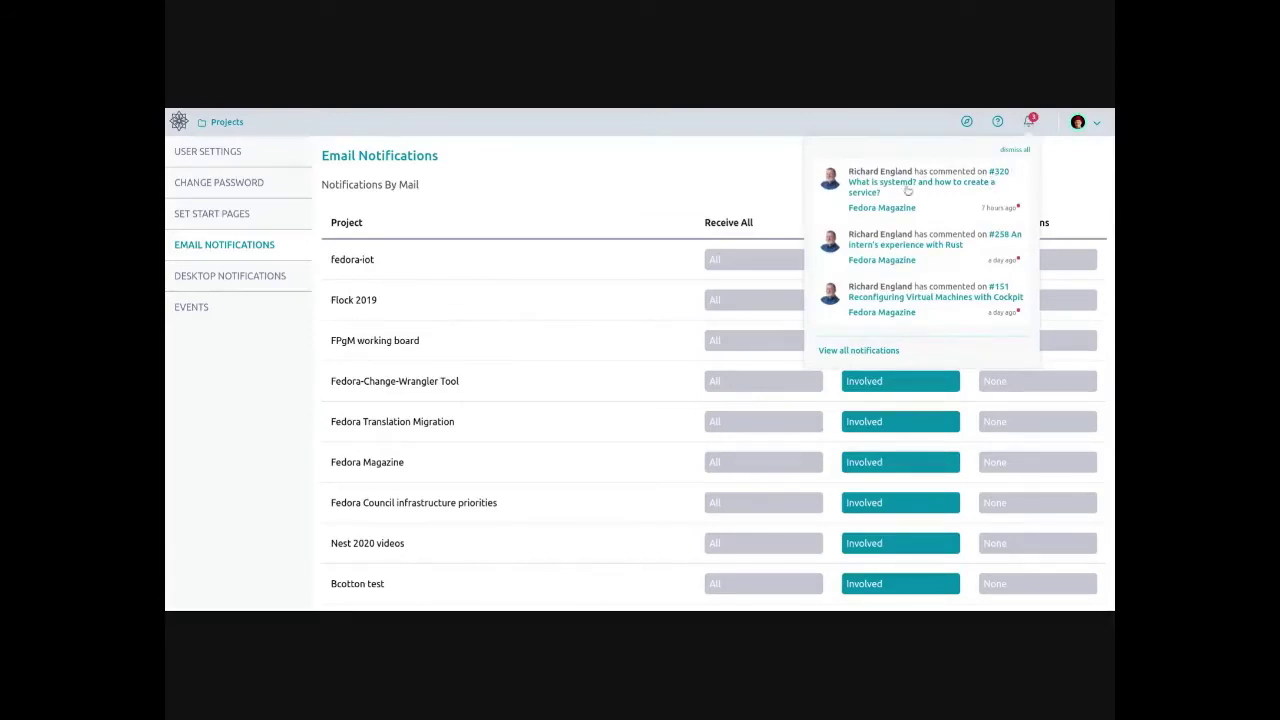
click(1010, 150)
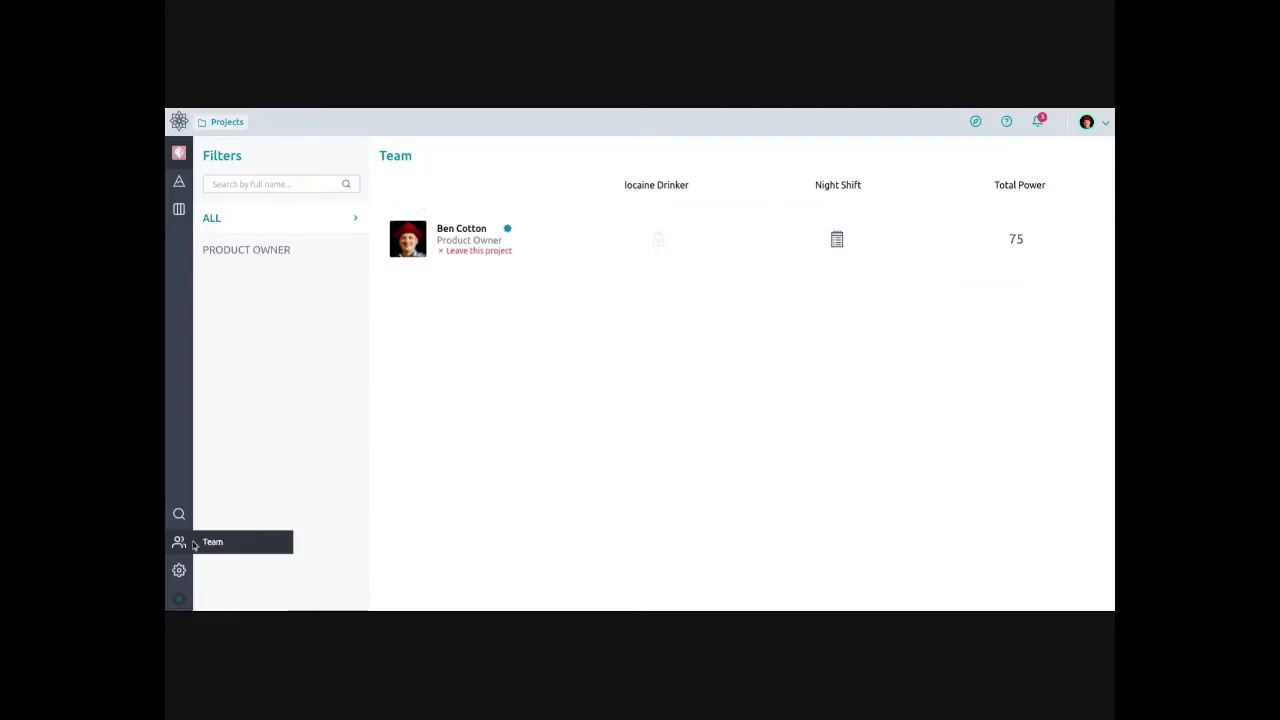
In the project's member settings, invite the first suggested user as a new member with the UX role
click(179, 572)
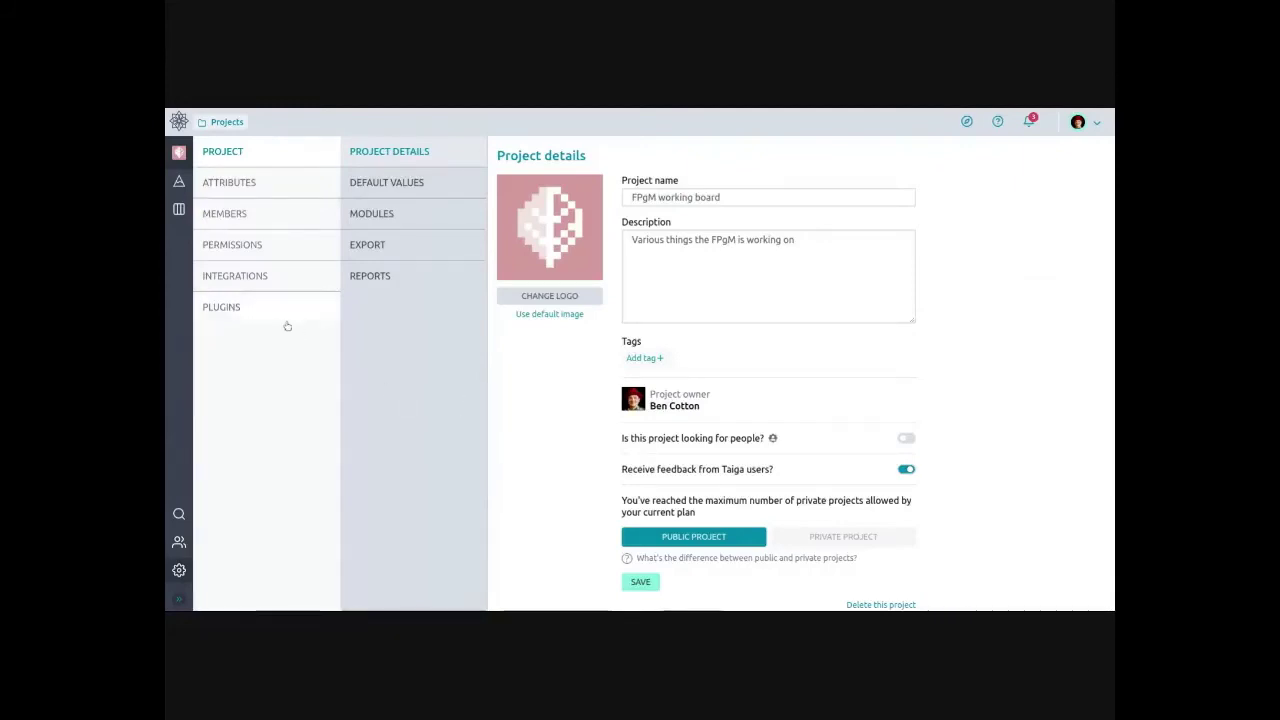
click(237, 217)
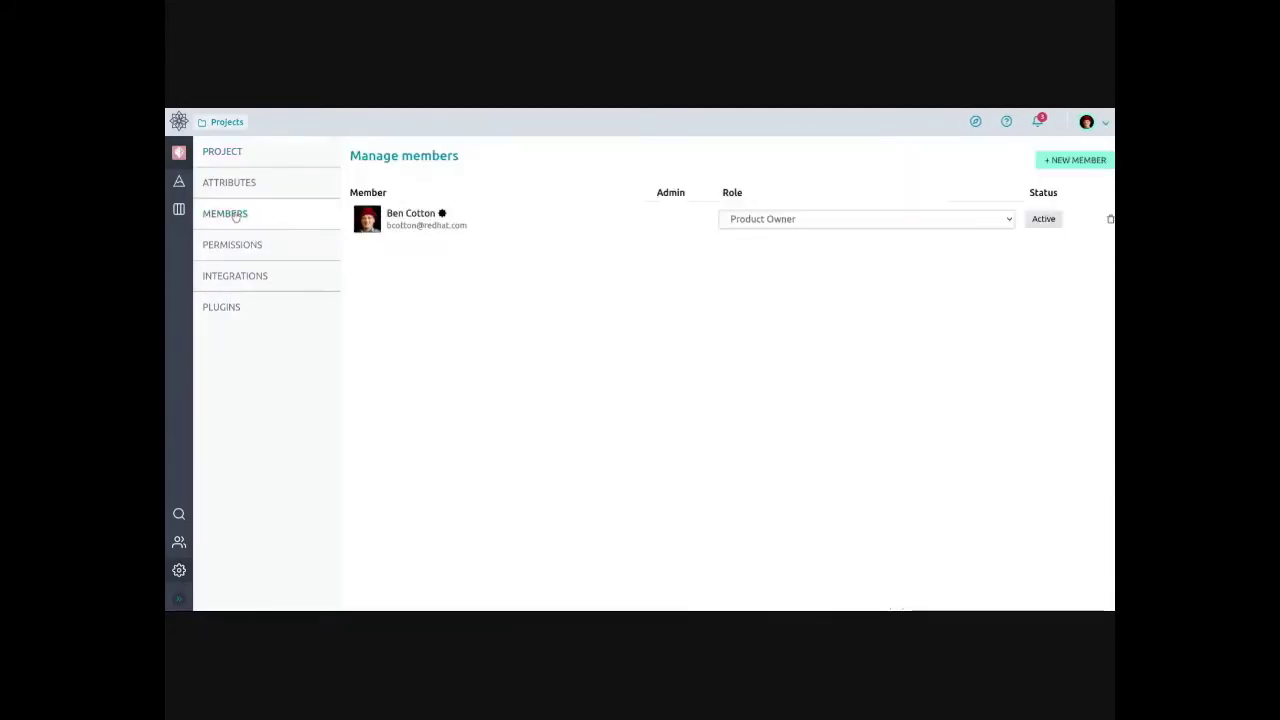
click(1068, 162)
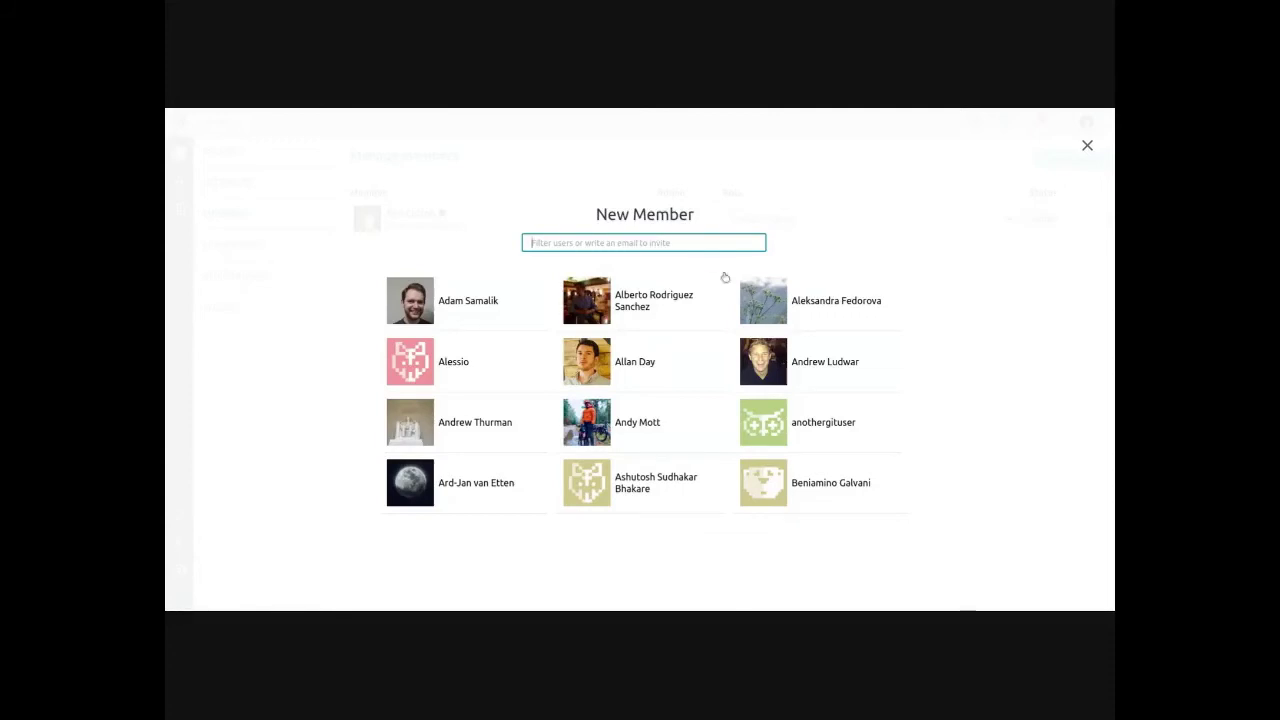
click(452, 303)
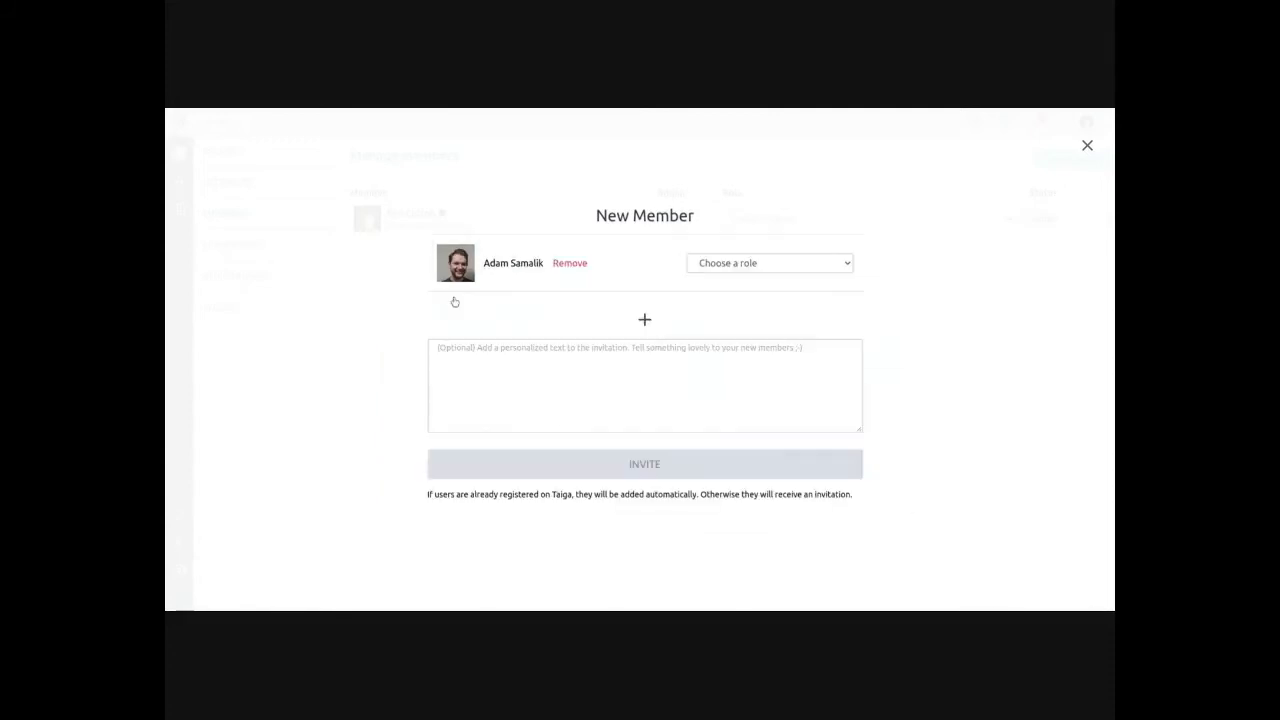
click(707, 265)
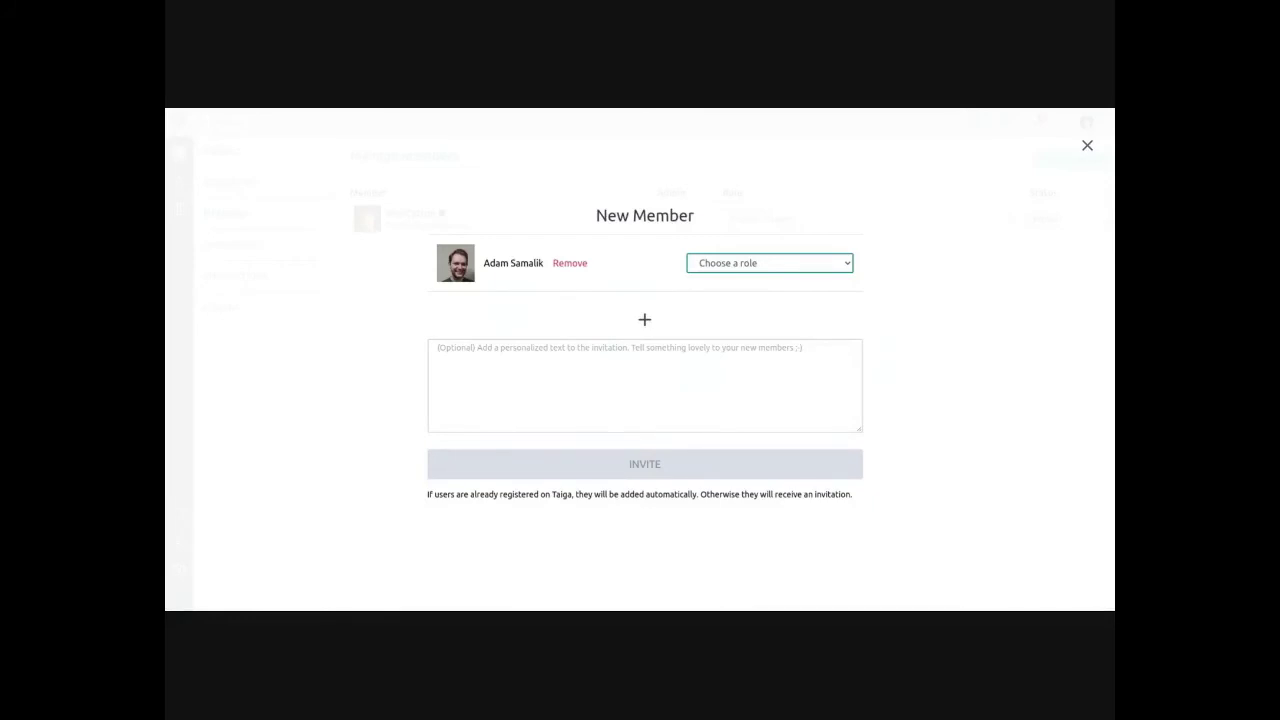
key(Down)
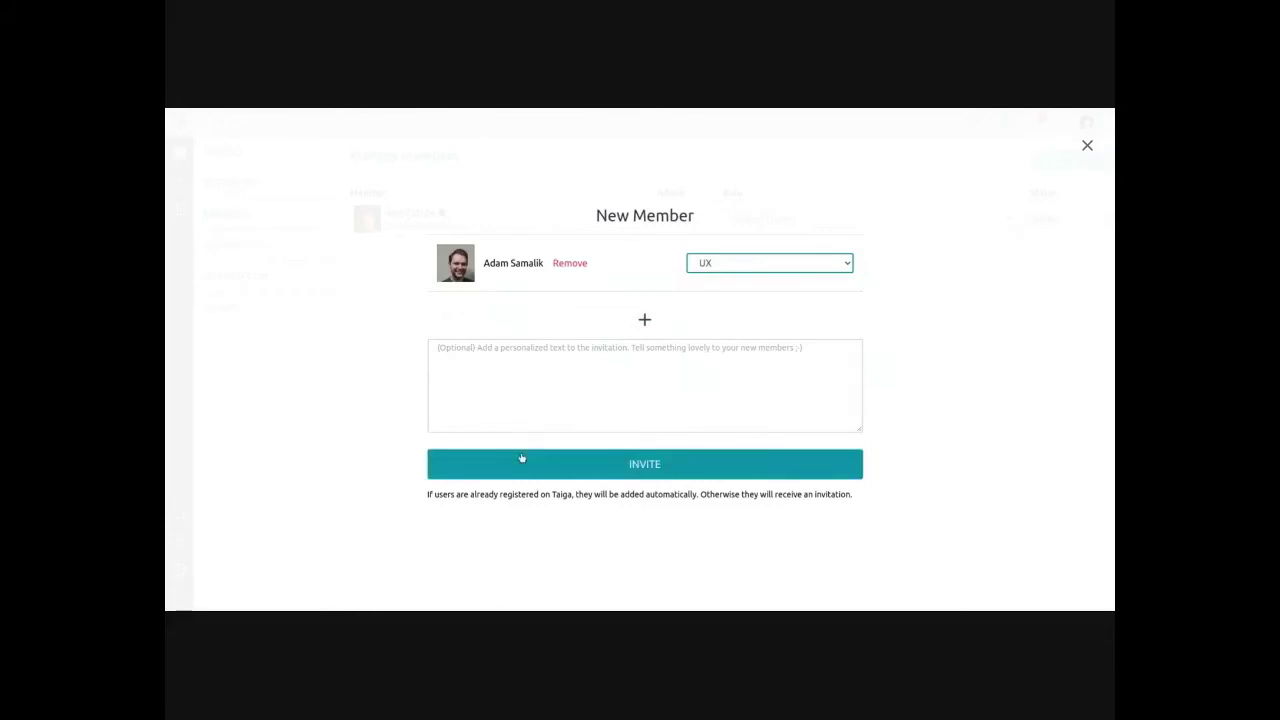
click(549, 465)
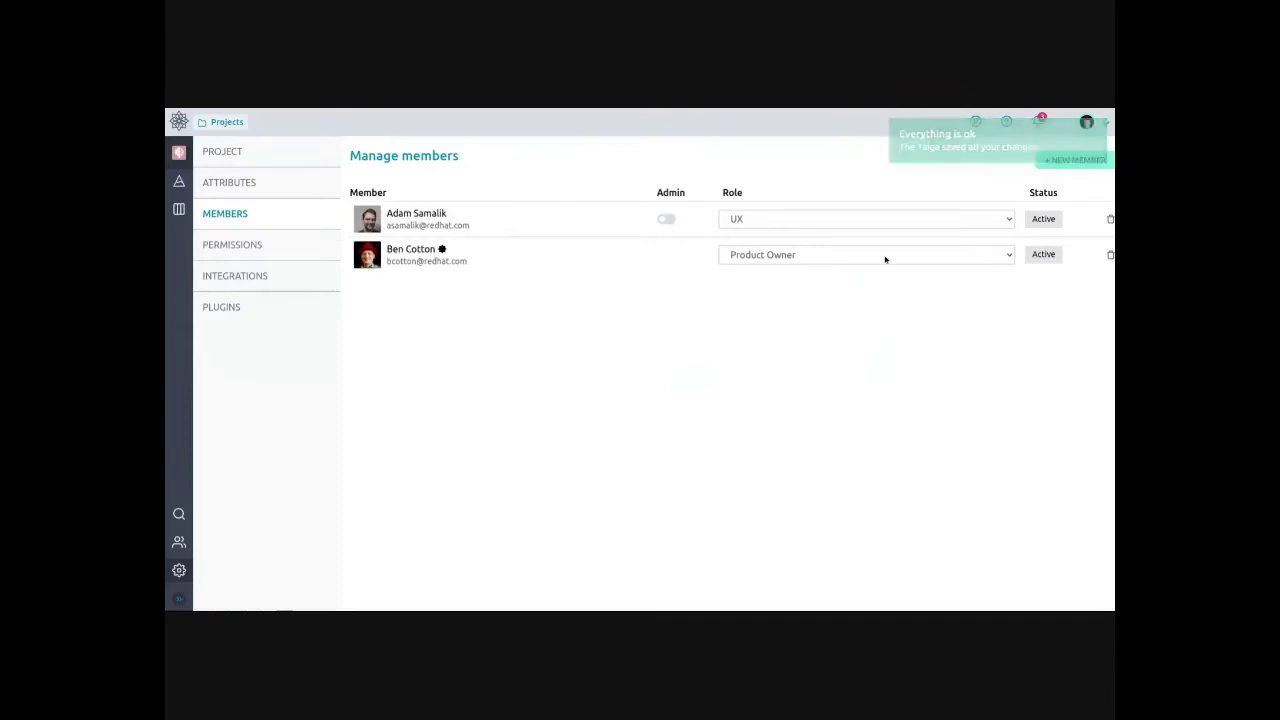
Delete the newly added UX member from the project and confirm the deletion
click(666, 220)
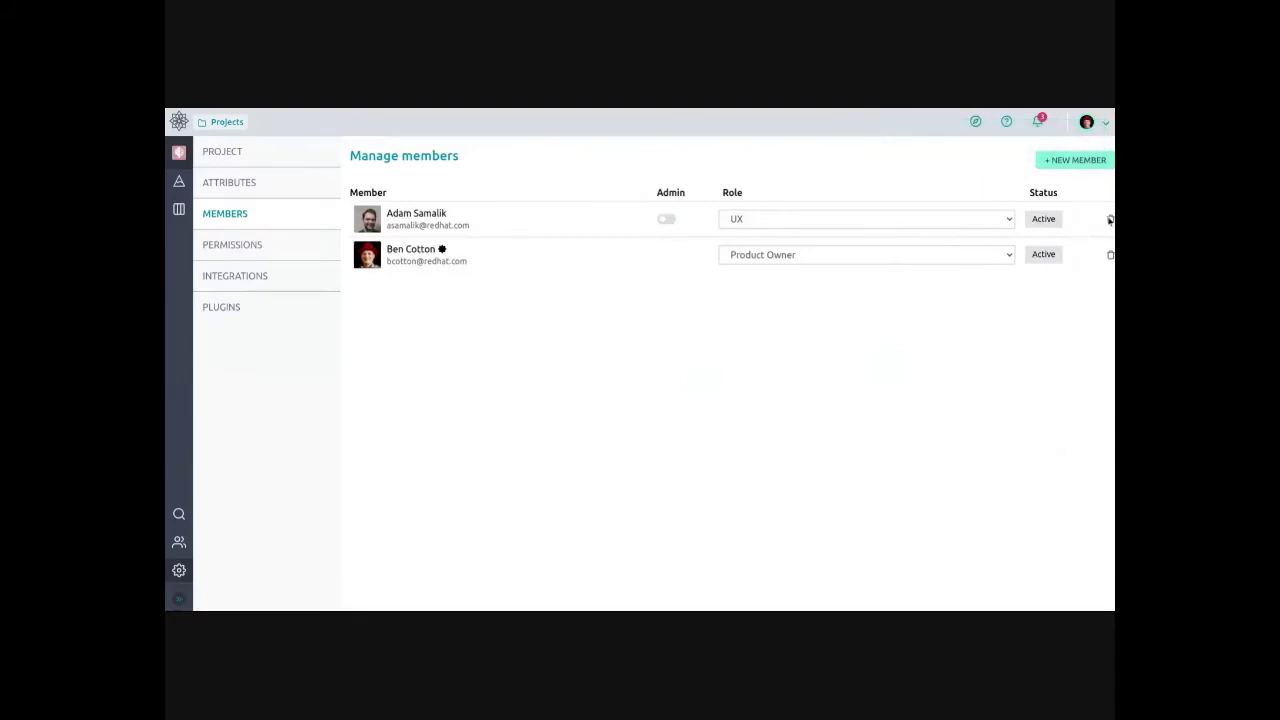
click(1110, 220)
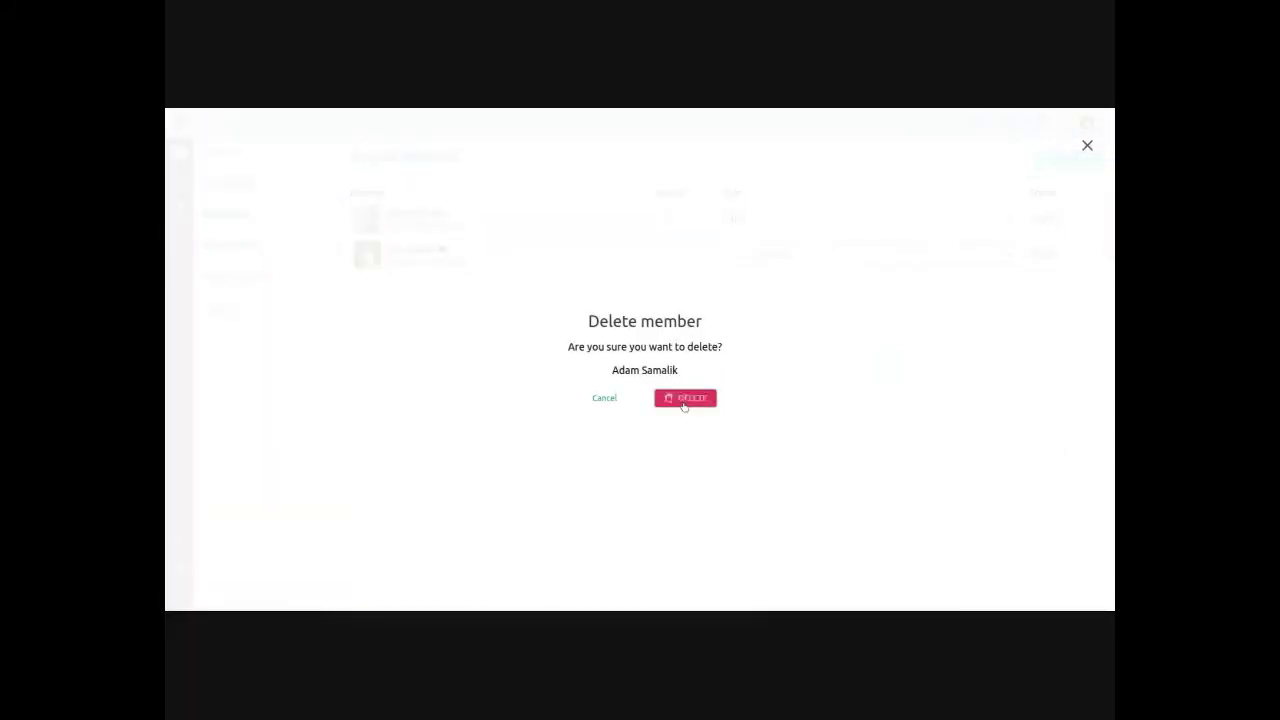
click(684, 400)
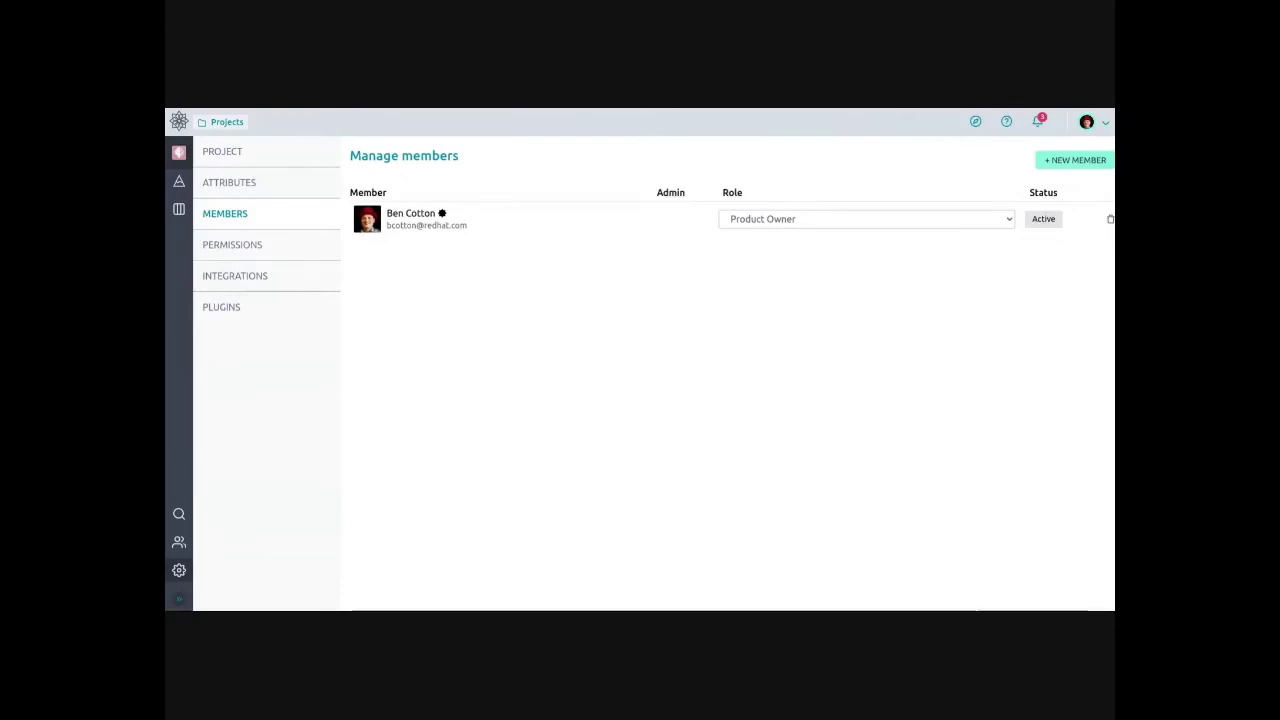
In the project's permissions, allow the External User role to add issues and comment on user stories
click(246, 248)
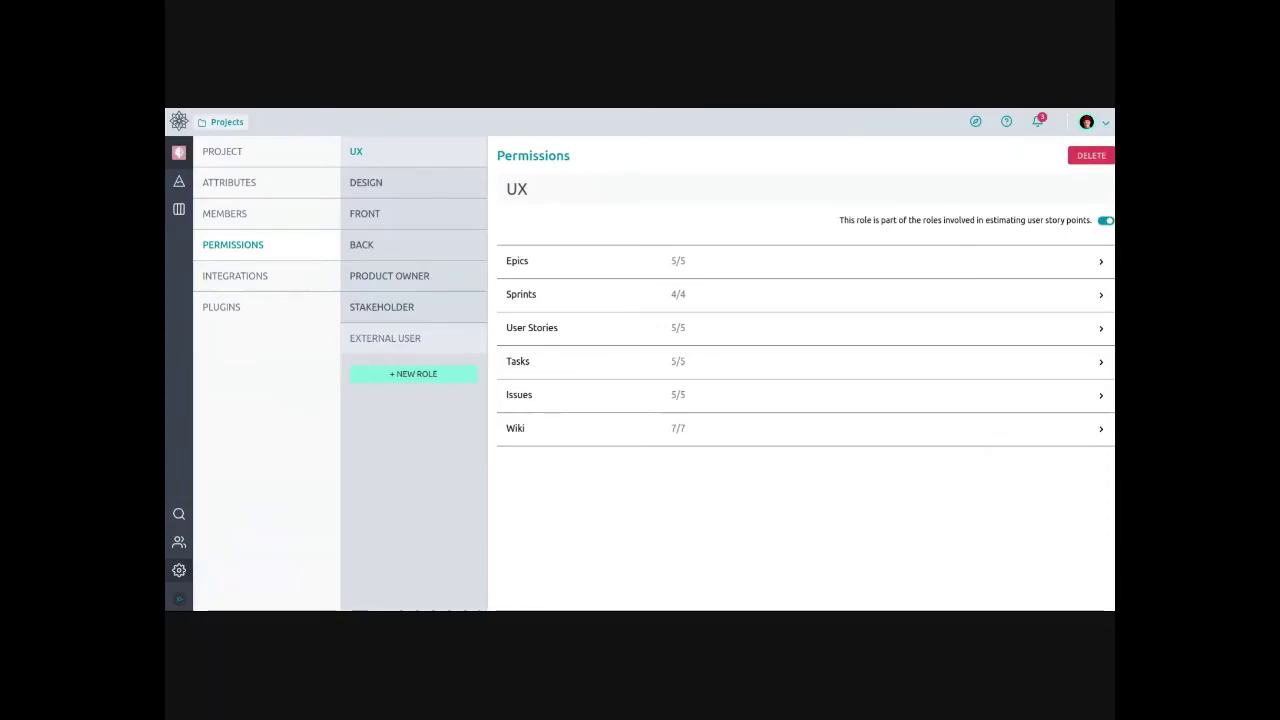
click(435, 350)
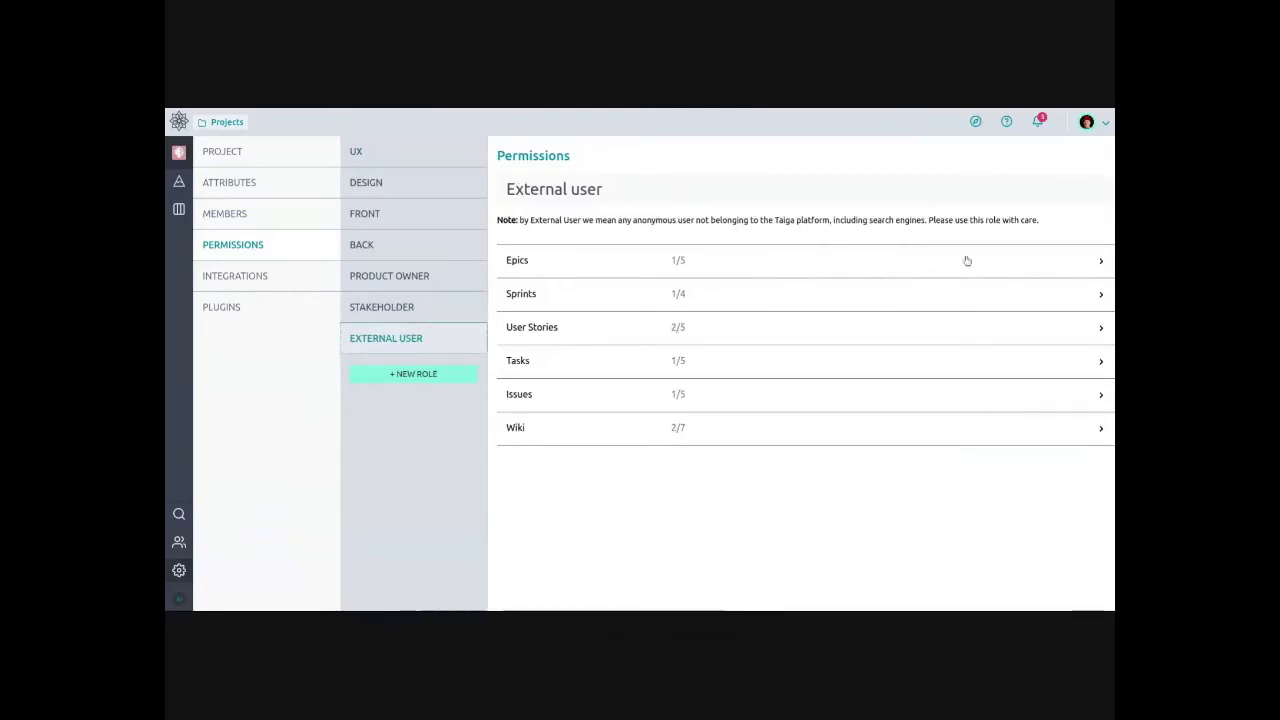
drag(736, 231, 529, 251)
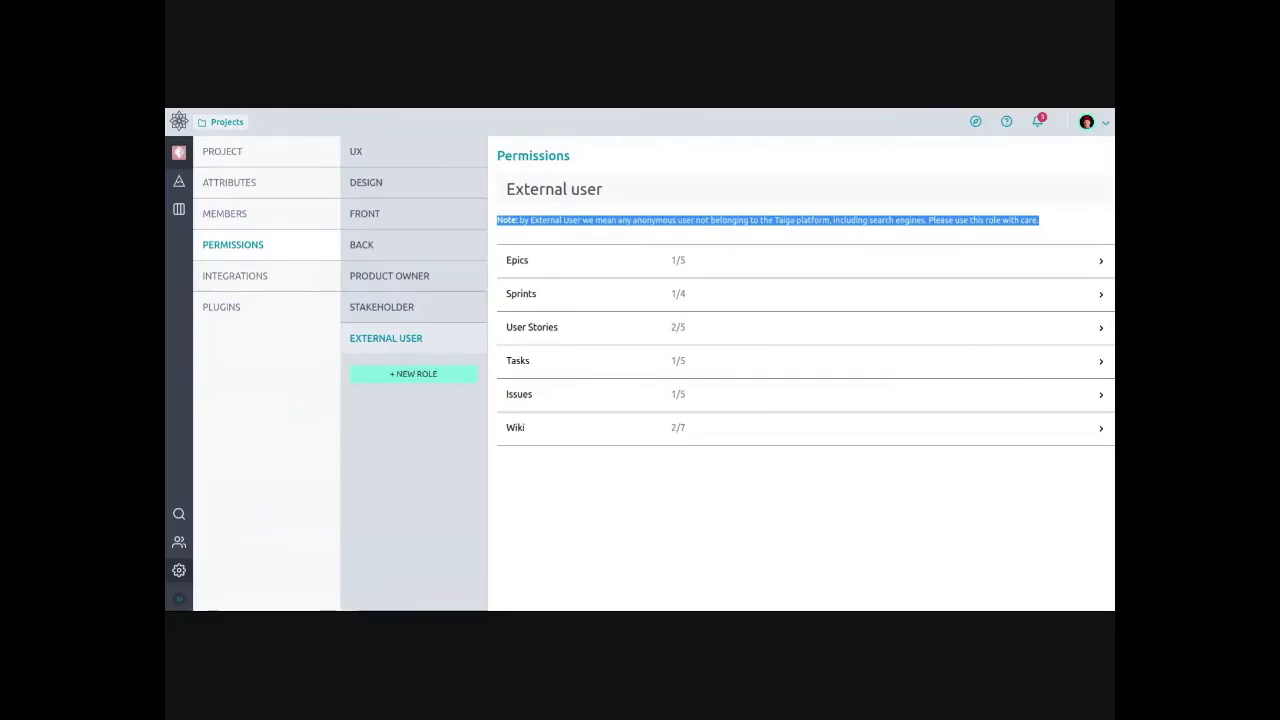
click(1101, 400)
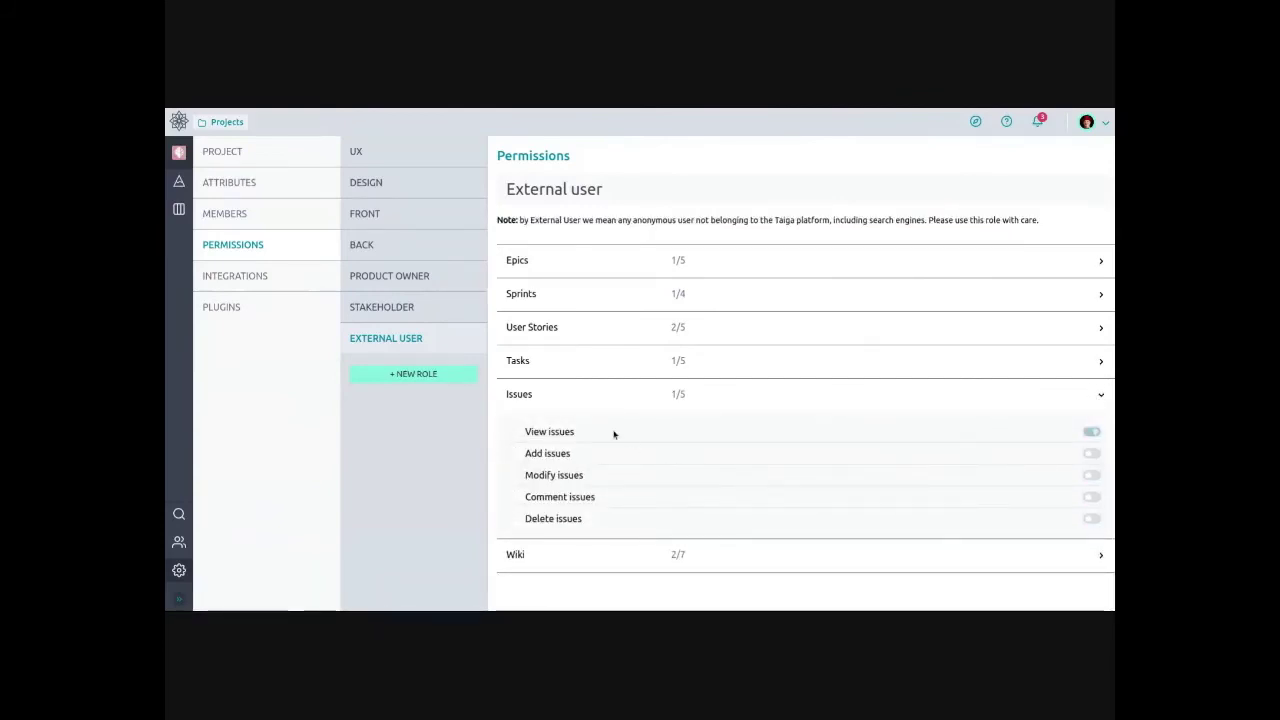
click(1090, 454)
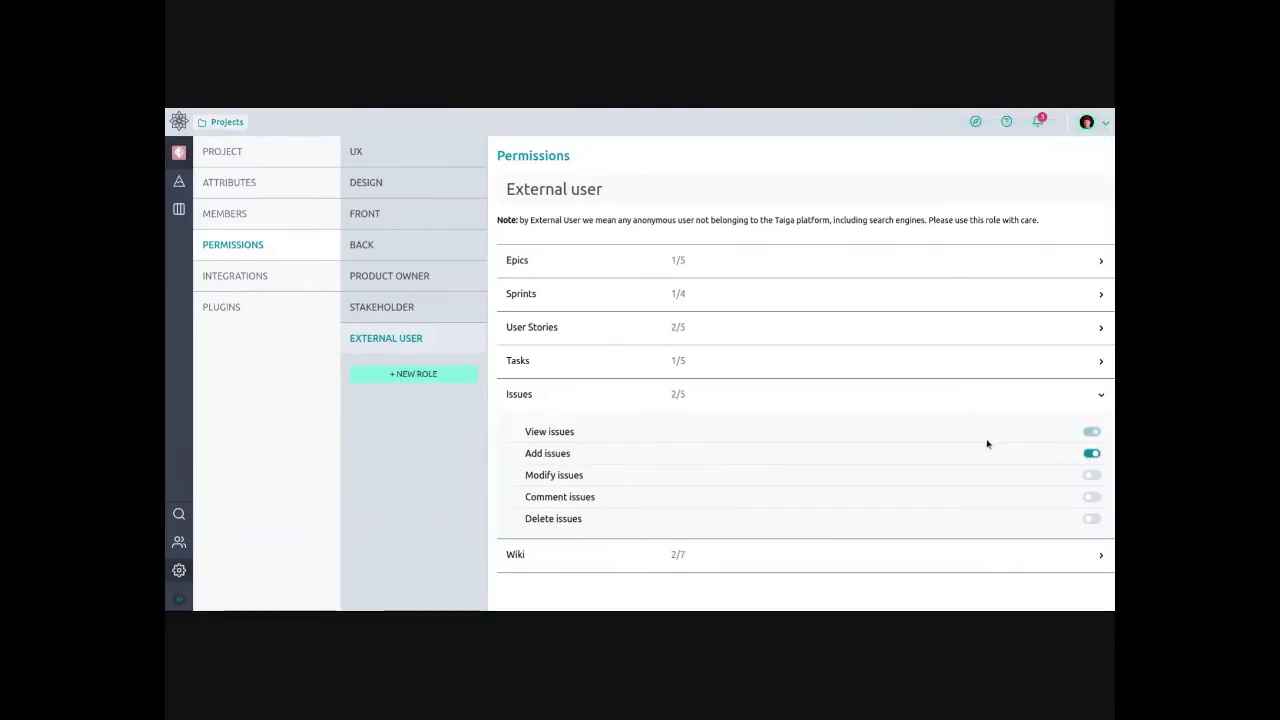
click(1100, 326)
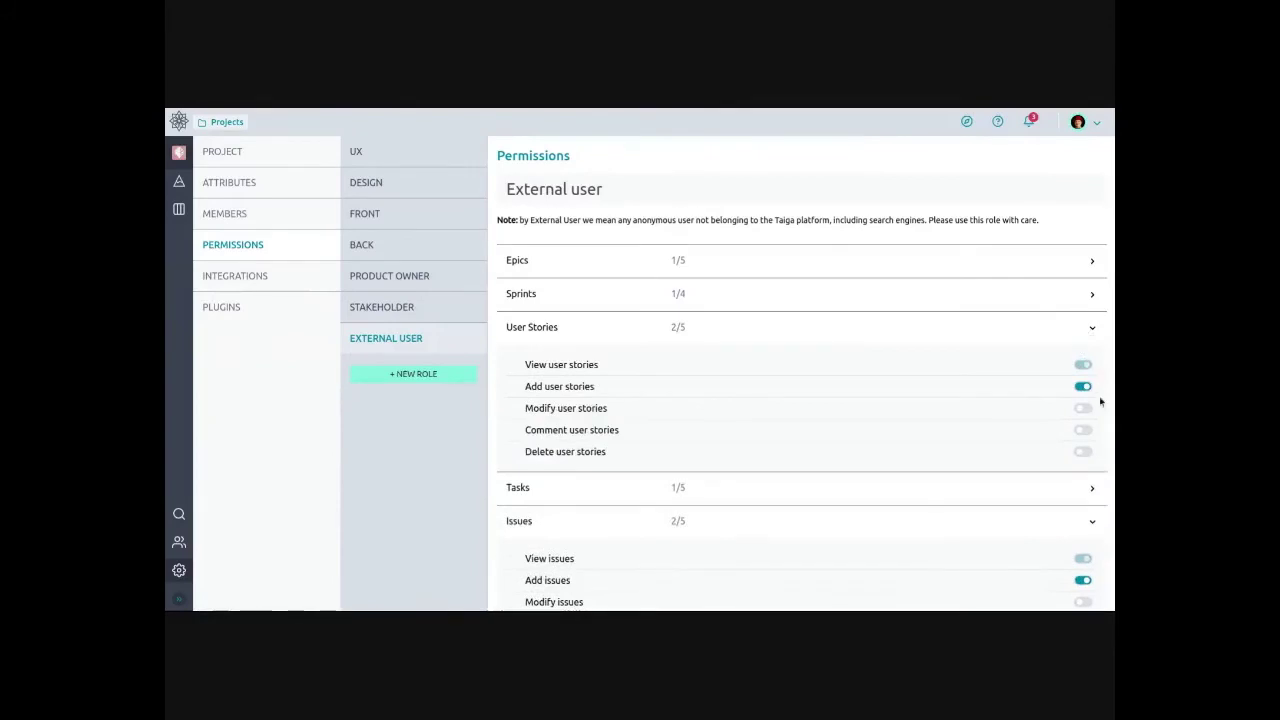
click(1092, 431)
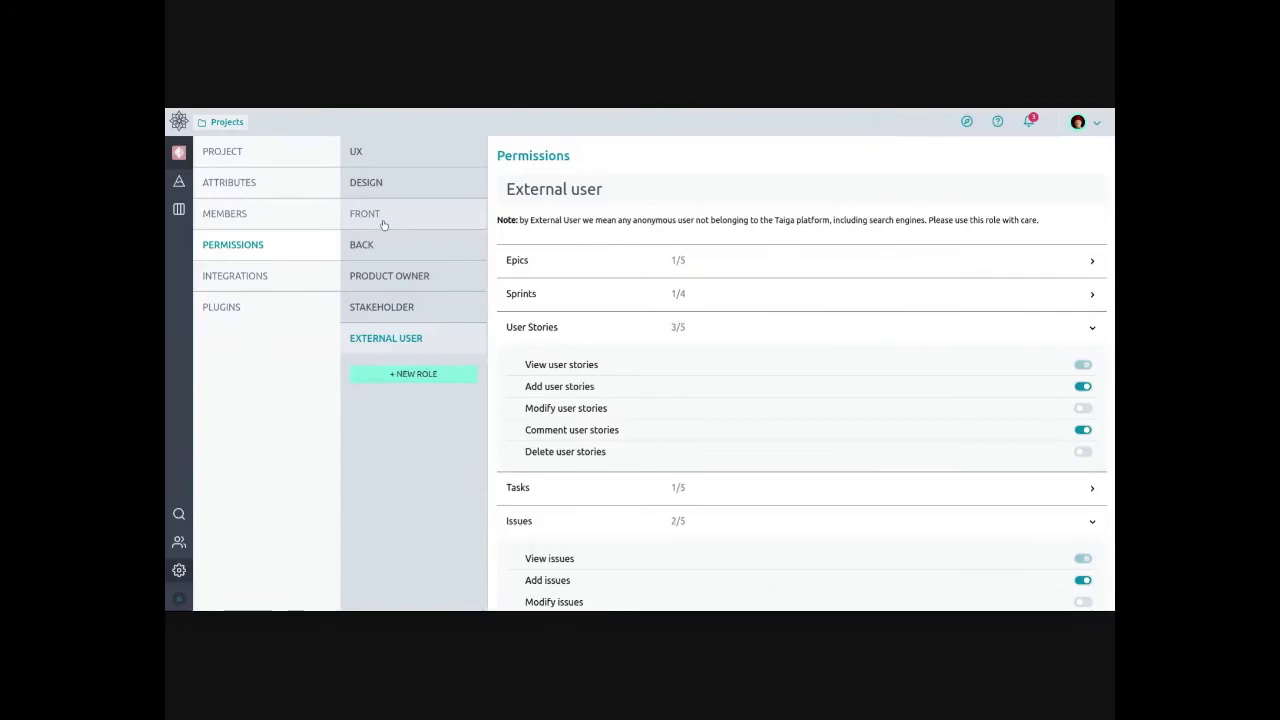
View the permissions of the Stakeholder, Product Owner, Back, Front and Design roles
click(383, 308)
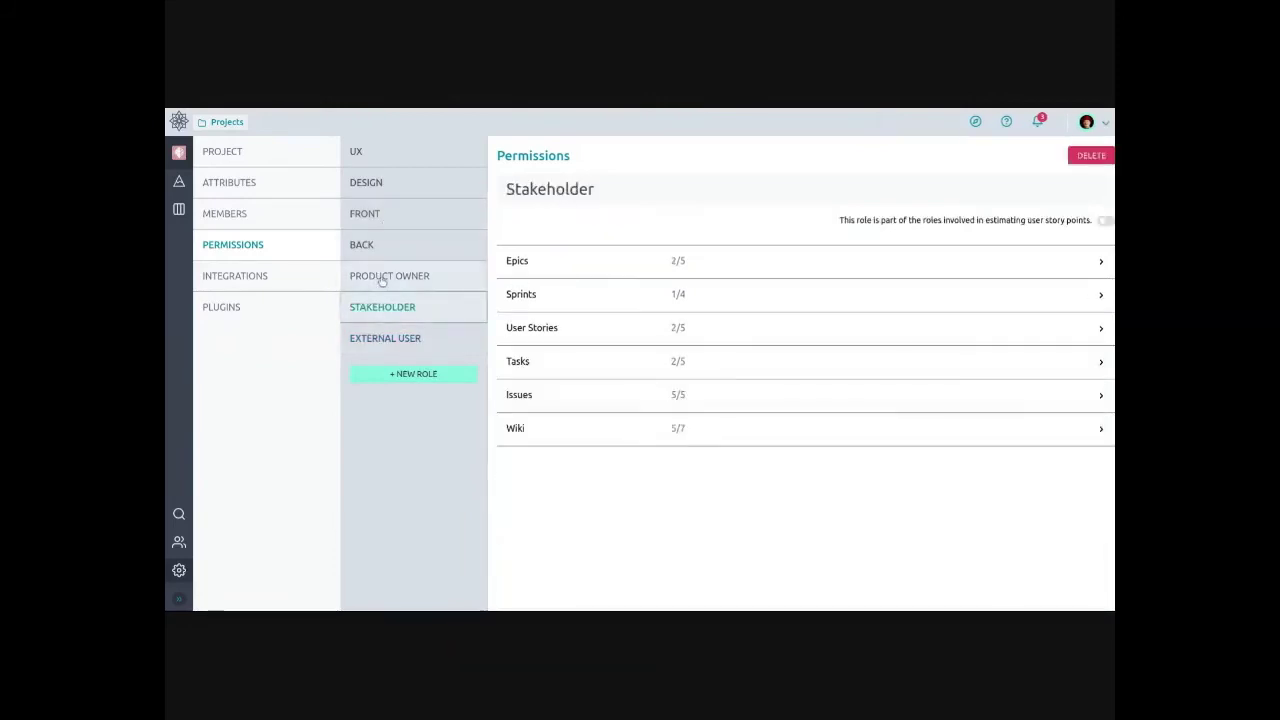
click(382, 280)
click(382, 248)
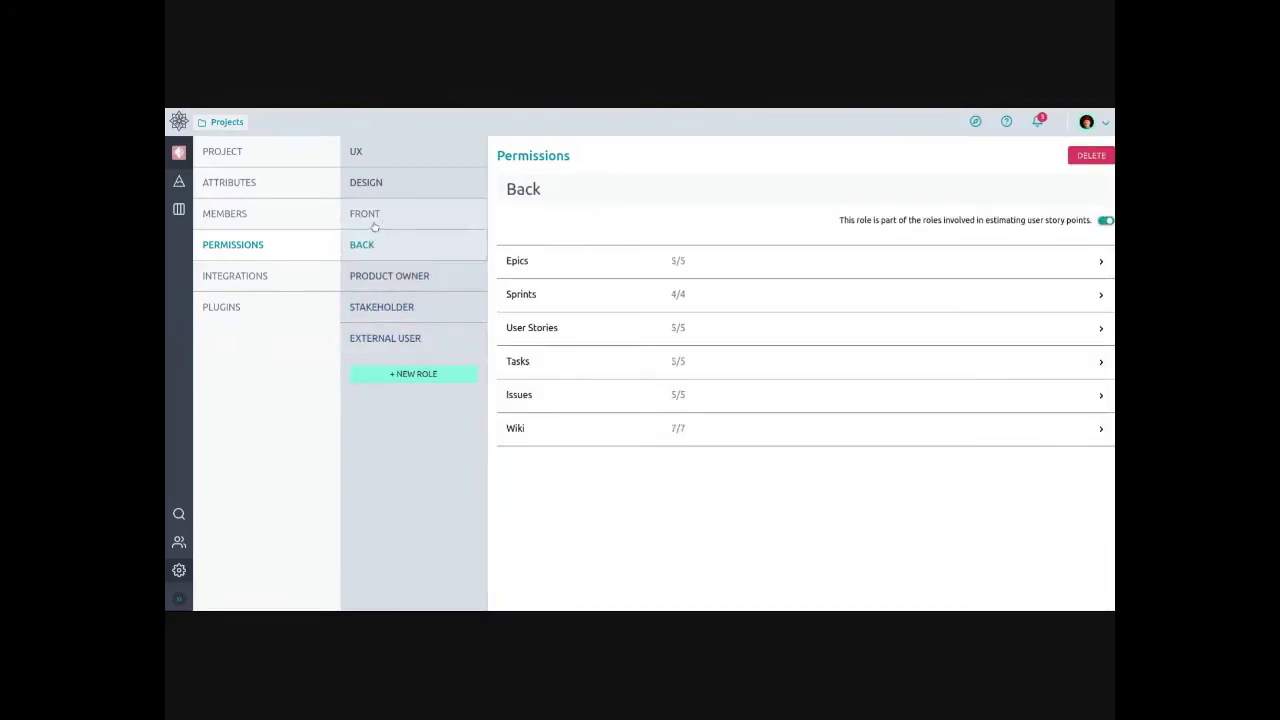
click(374, 218)
click(374, 186)
Delete the UX role, moving its users to the Design role
click(376, 162)
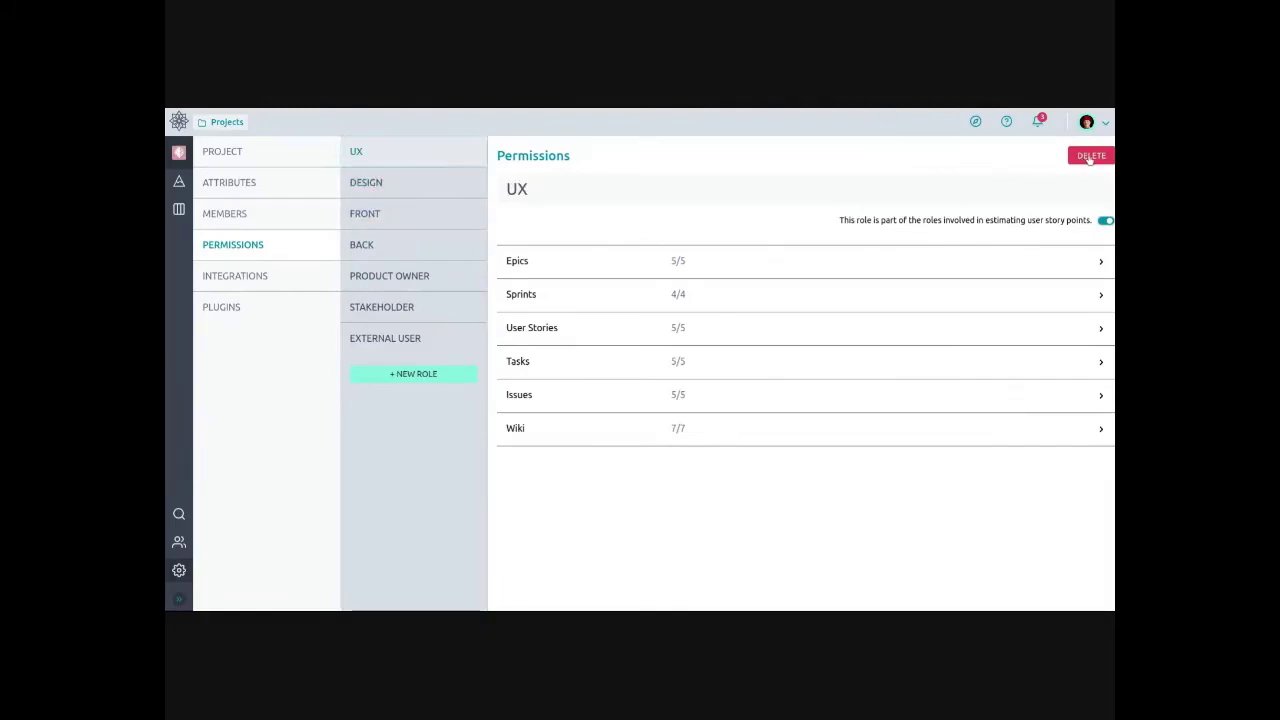
click(1090, 157)
click(739, 432)
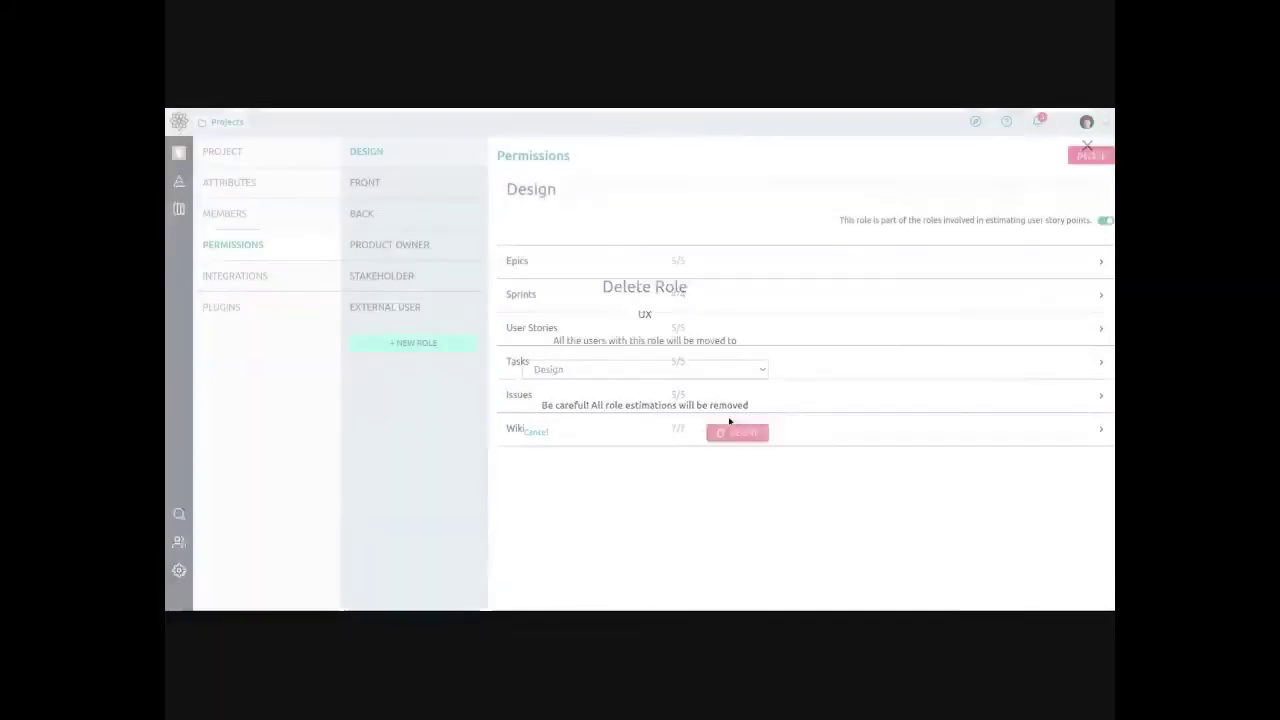
Create a new role named "People who are cool"
click(418, 343)
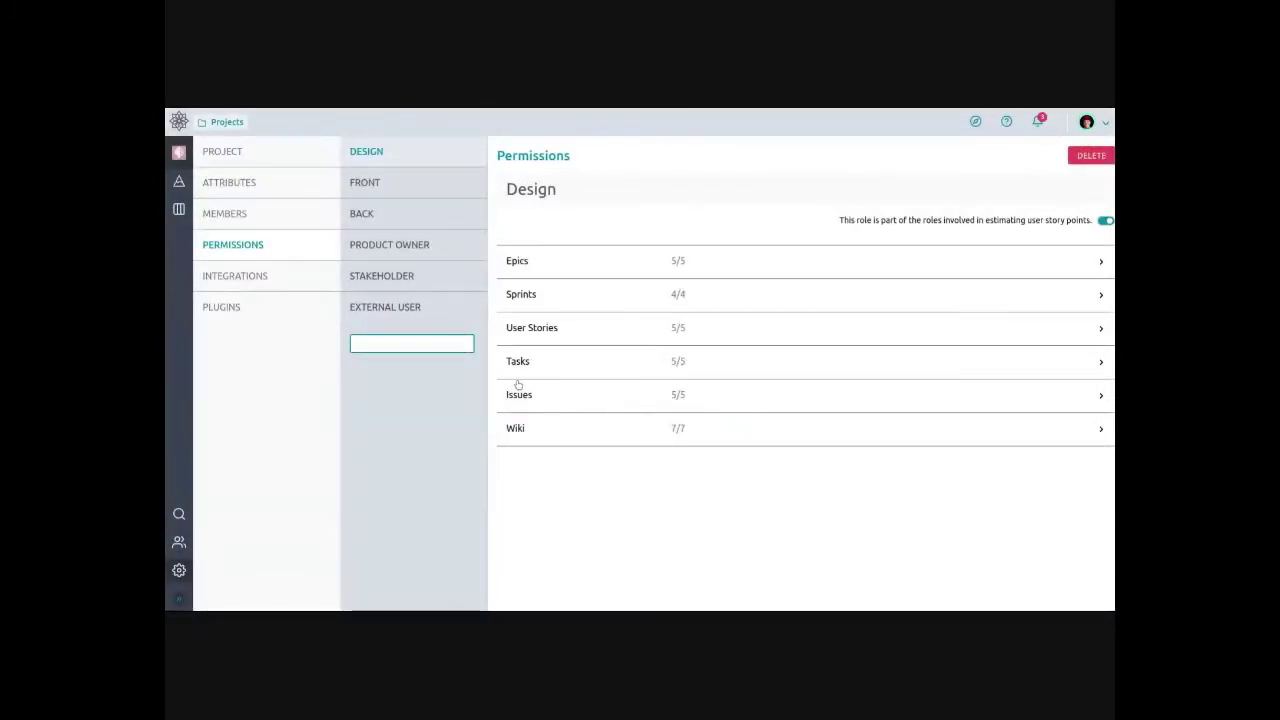
text(People)
text( who test)
key(Return)
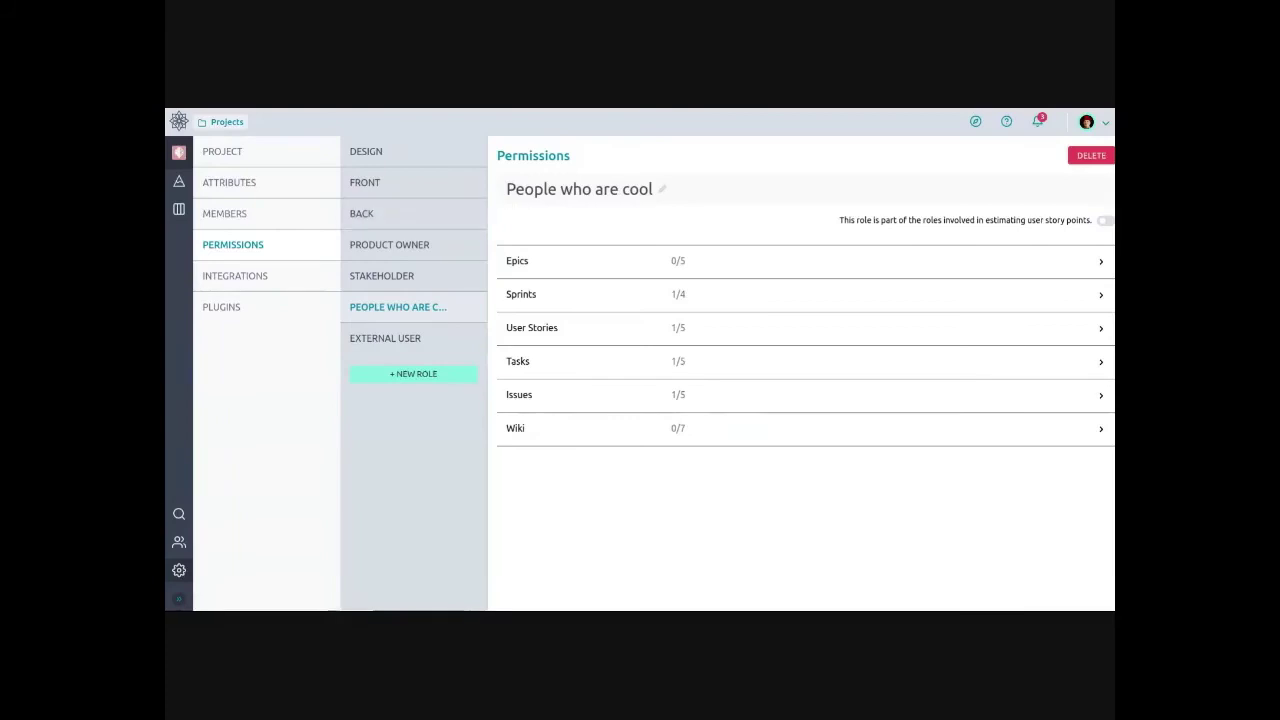
Rename the "People who are cool" role to "People who are awesome"
click(661, 189)
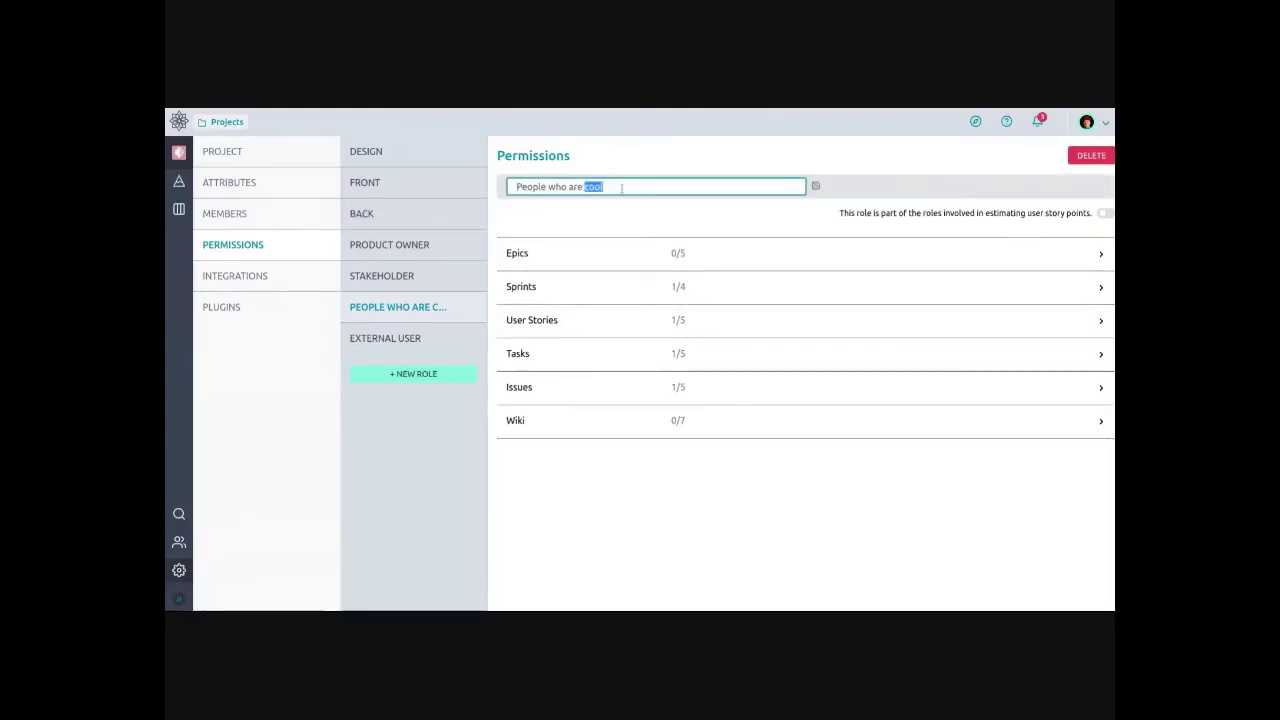
text(awesom)
text(e)
key(Return)
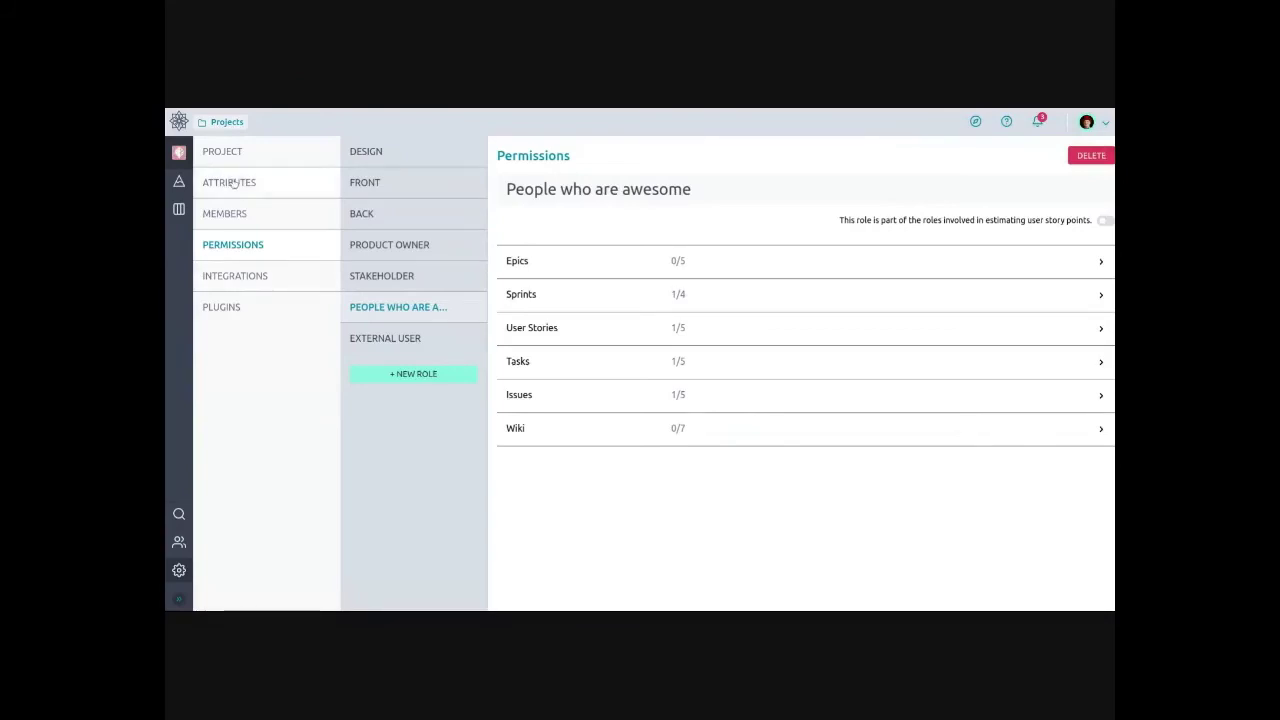
View the project details and the default values for the project's selectors
click(270, 155)
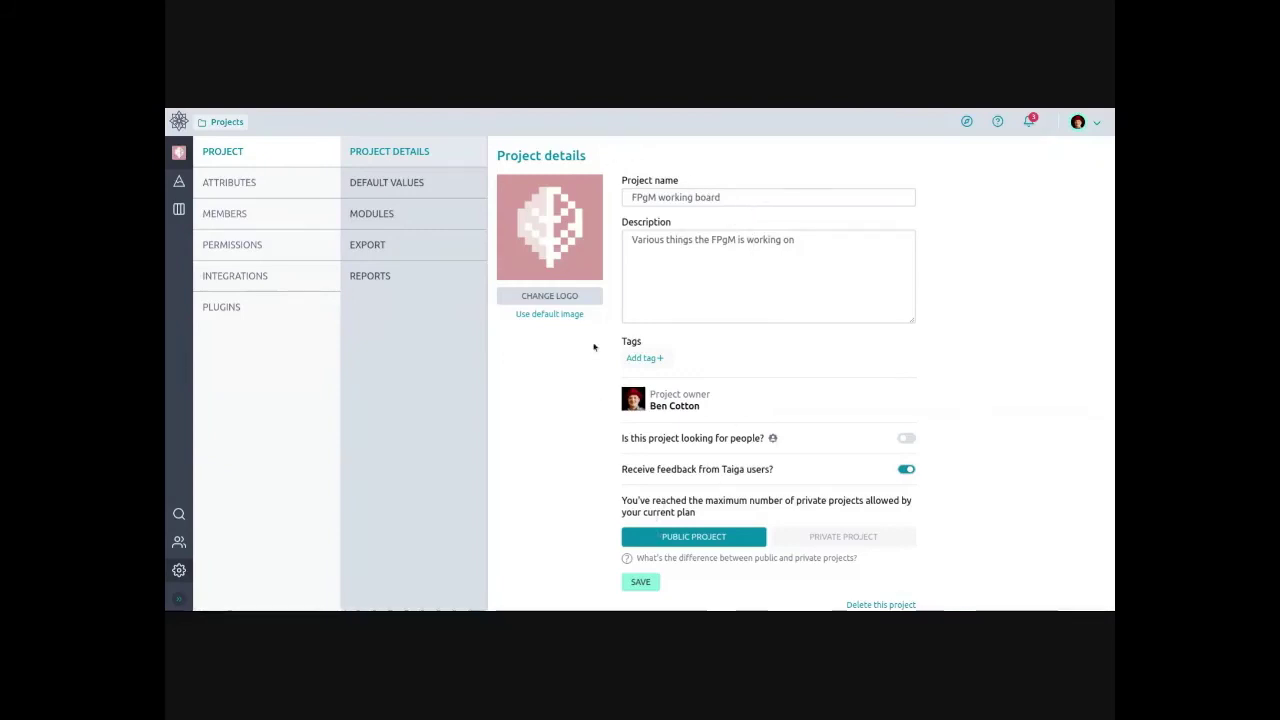
click(418, 194)
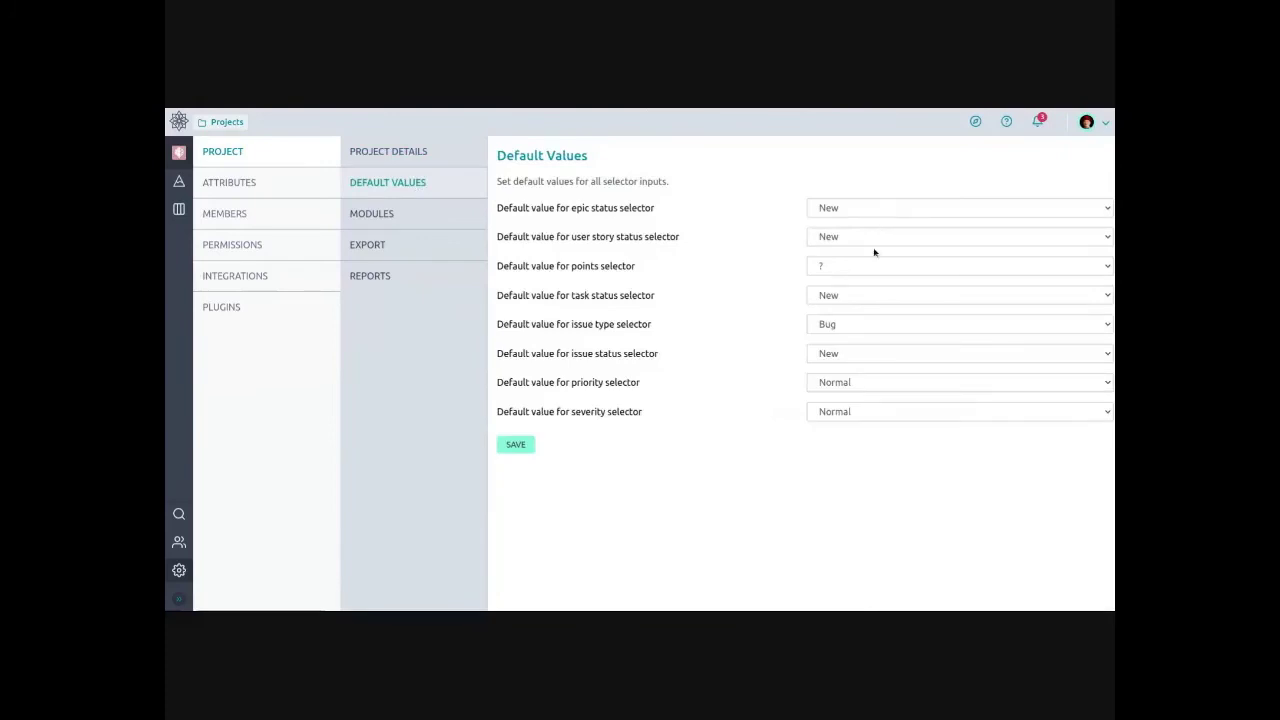
In the project's modules, enable the Meet Up module and disable it again
click(415, 218)
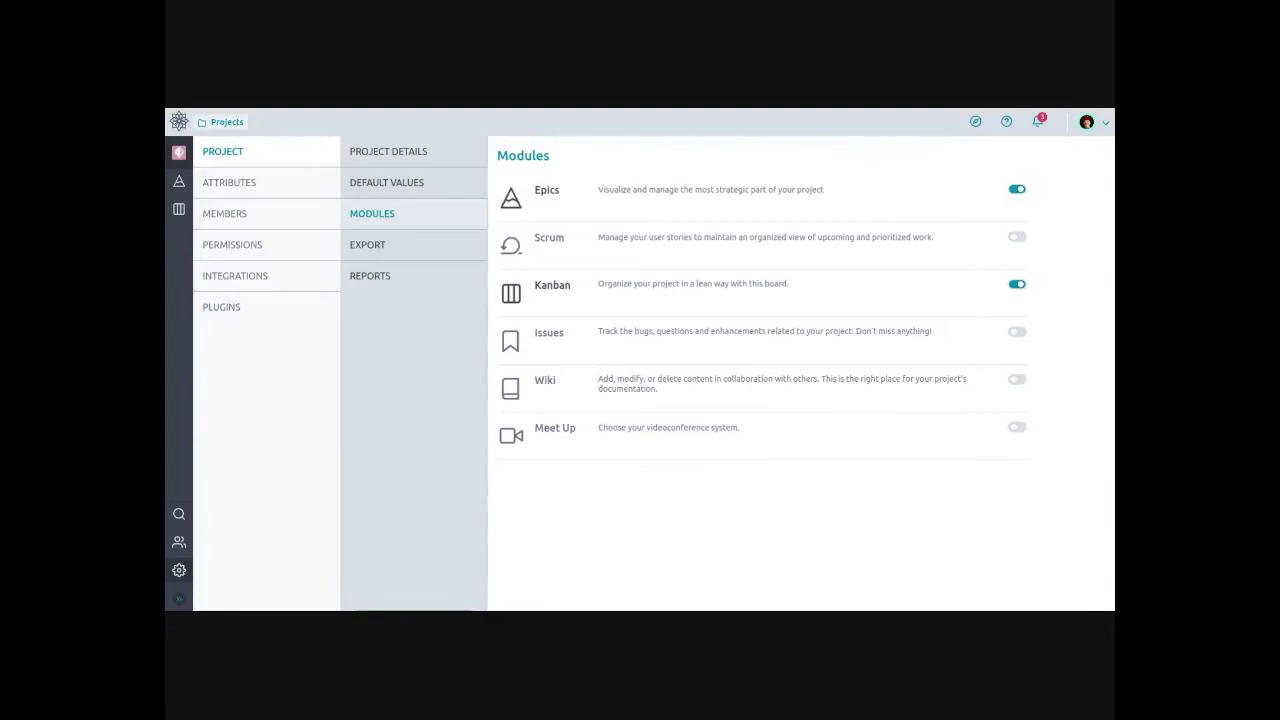
click(1015, 430)
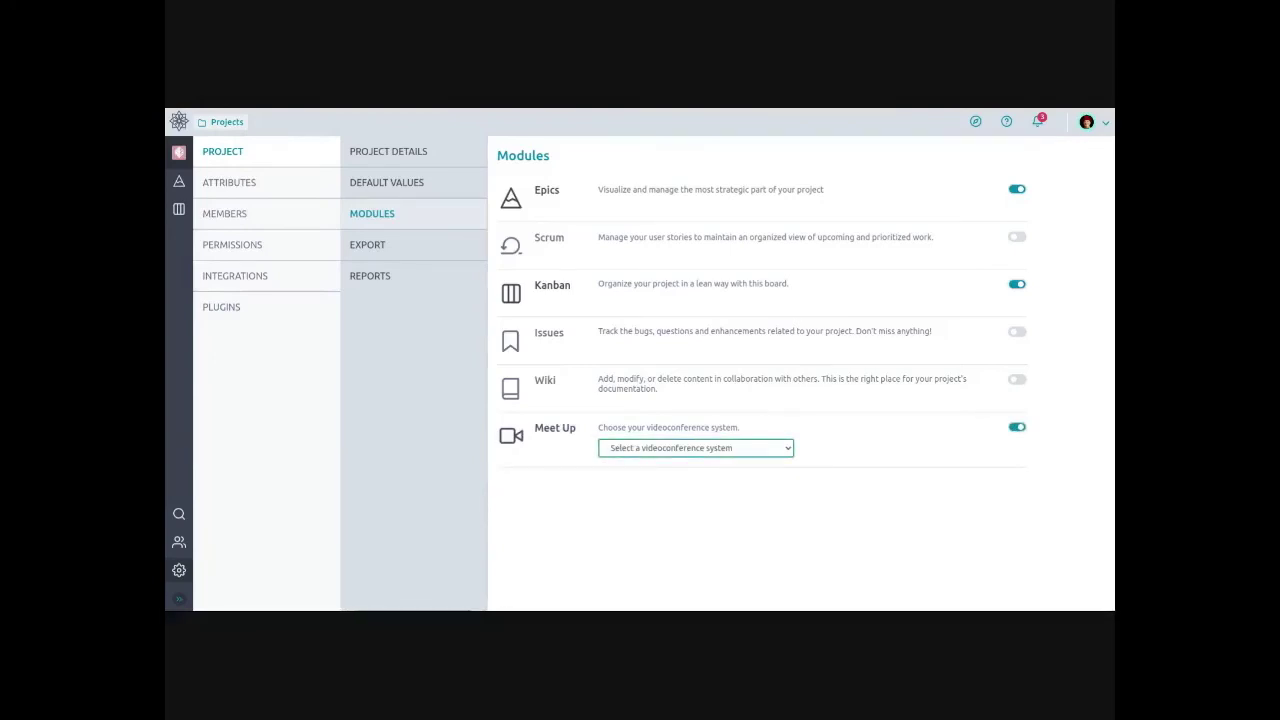
click(1017, 428)
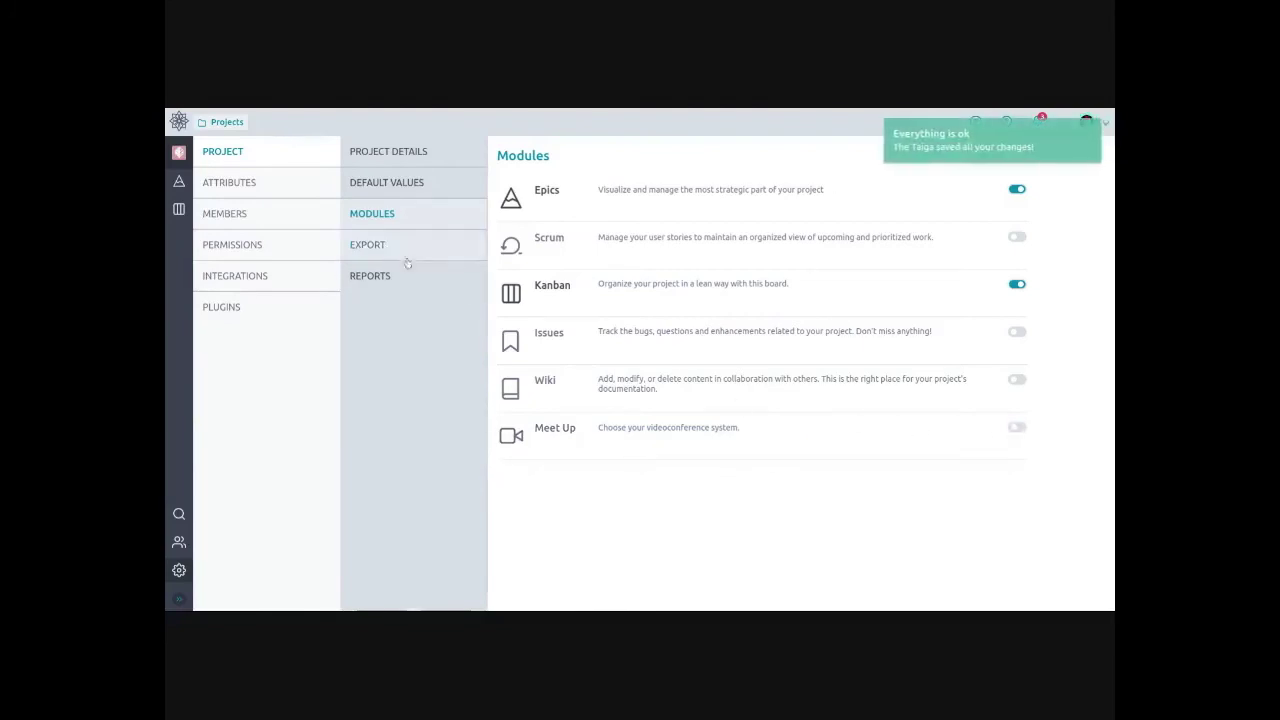
Examine the project's status attributes for epics, user stories and tasks
click(298, 194)
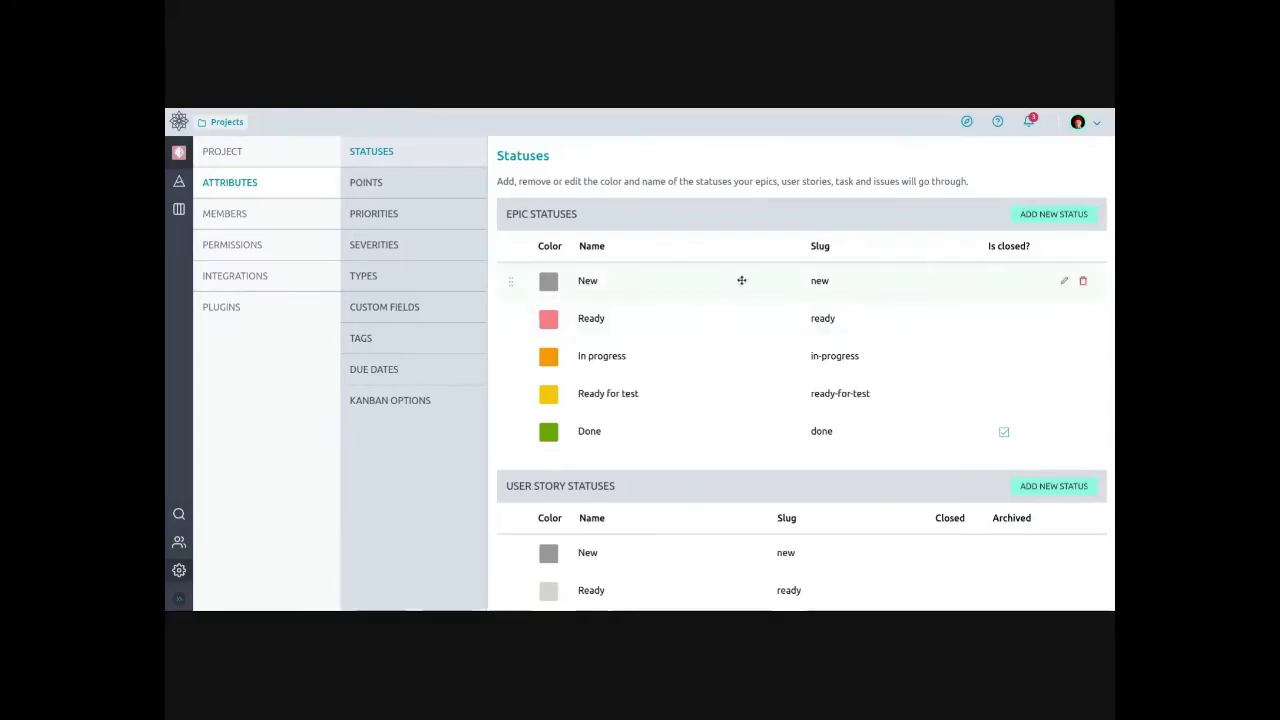
scroll(766, 338, down, 2)
scroll(700, 331, down, 1)
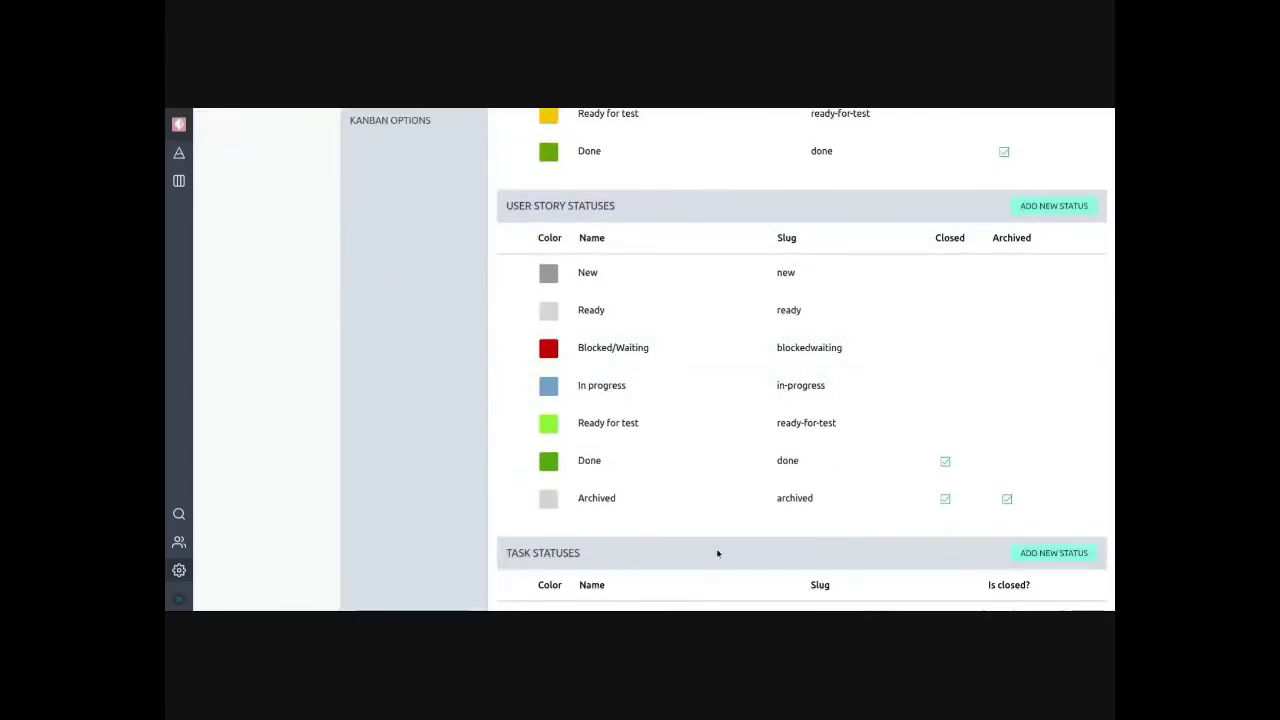
scroll(720, 555, down, 3)
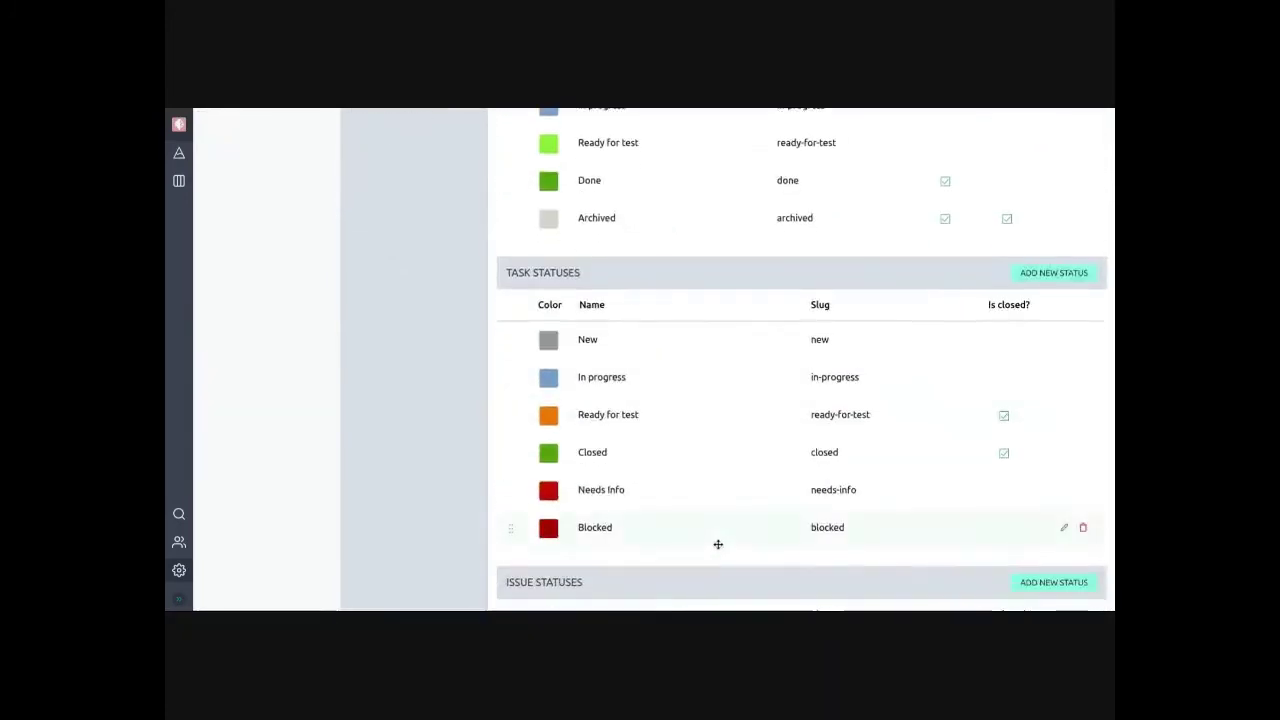
Examine the issue statuses and go back over the user story and epic statuses
scroll(717, 540, down, 3)
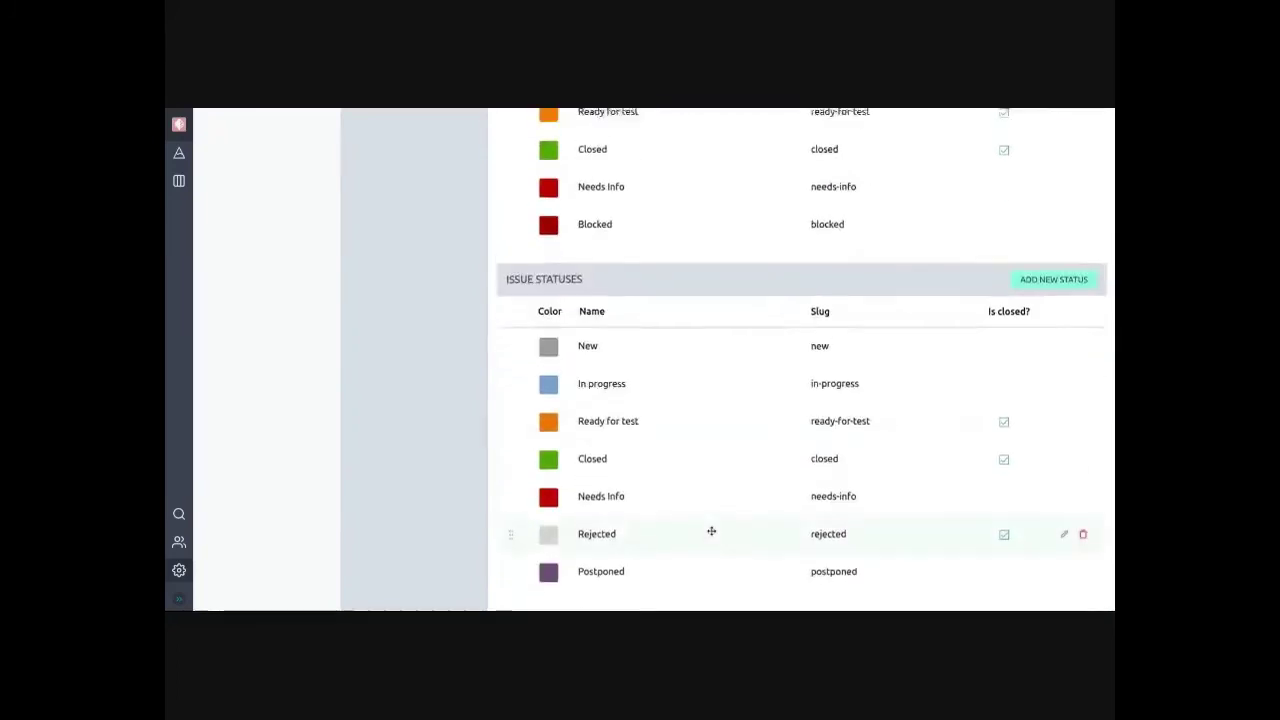
scroll(711, 531, up, 6)
scroll(711, 531, up, 1)
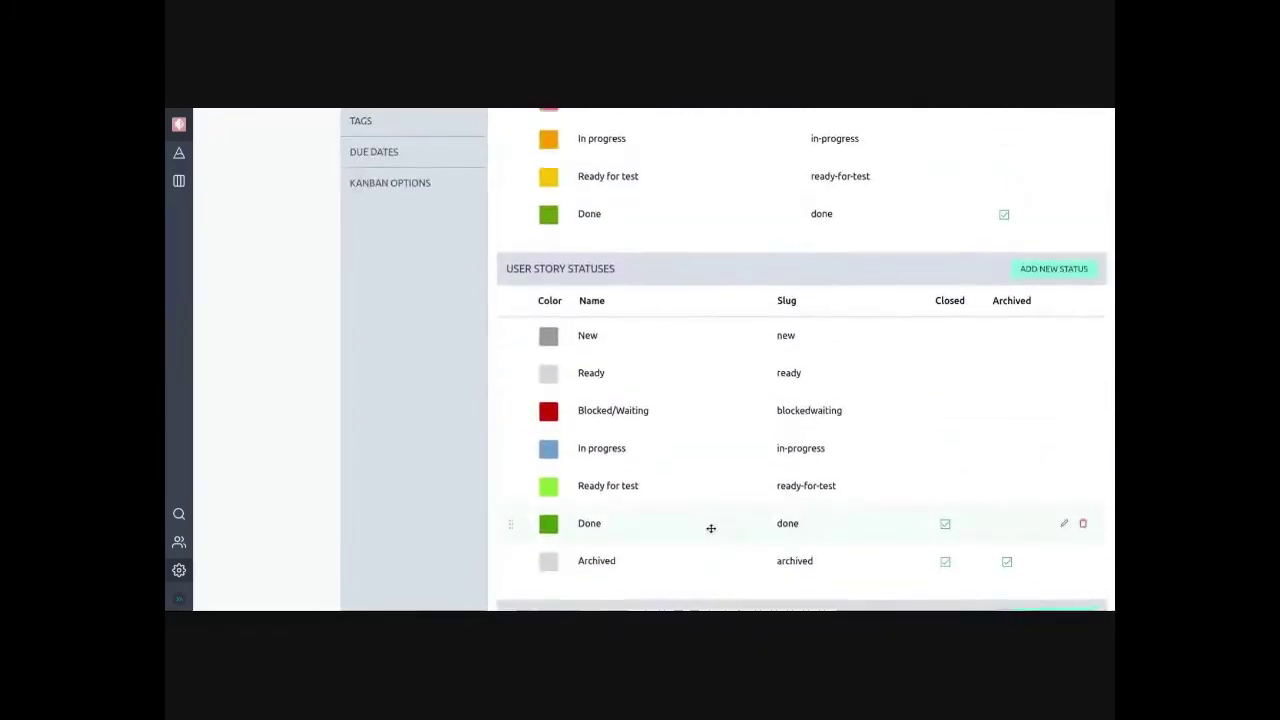
scroll(721, 395, up, 1)
scroll(730, 257, up, 2)
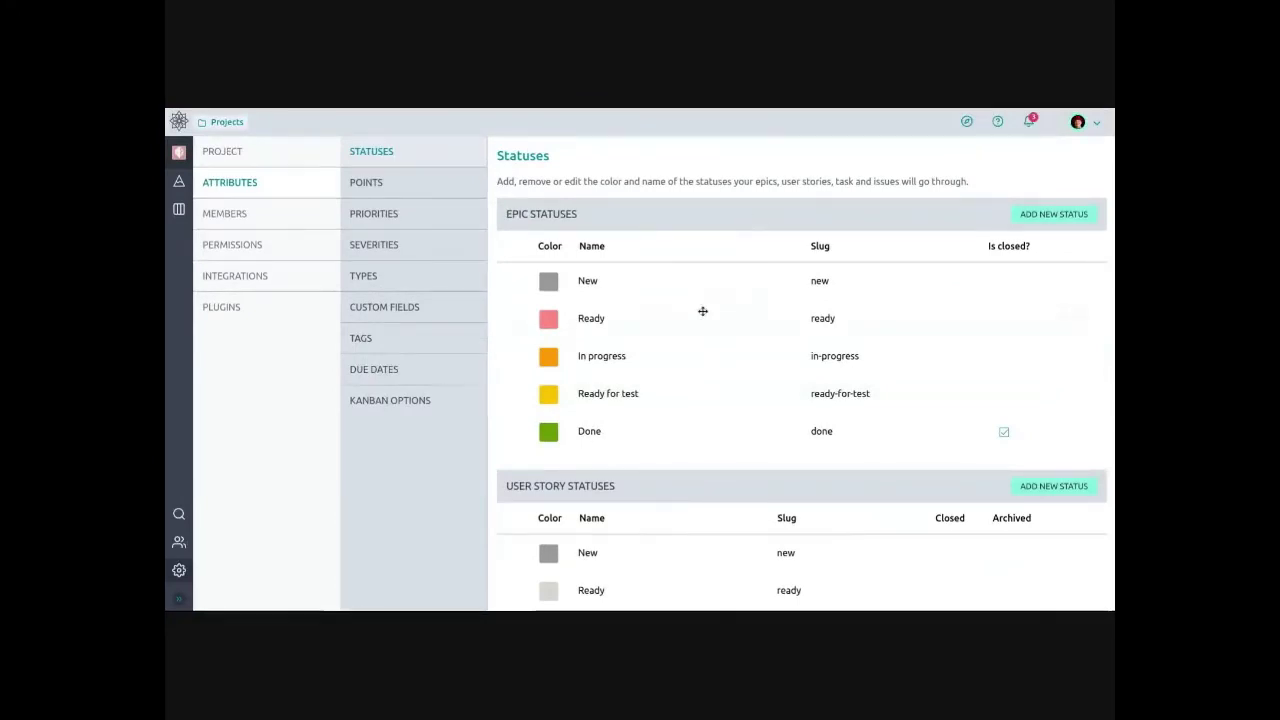
Open the Done user story status for editing, view its archived and color options, and save it without changes
scroll(697, 309, down, 3)
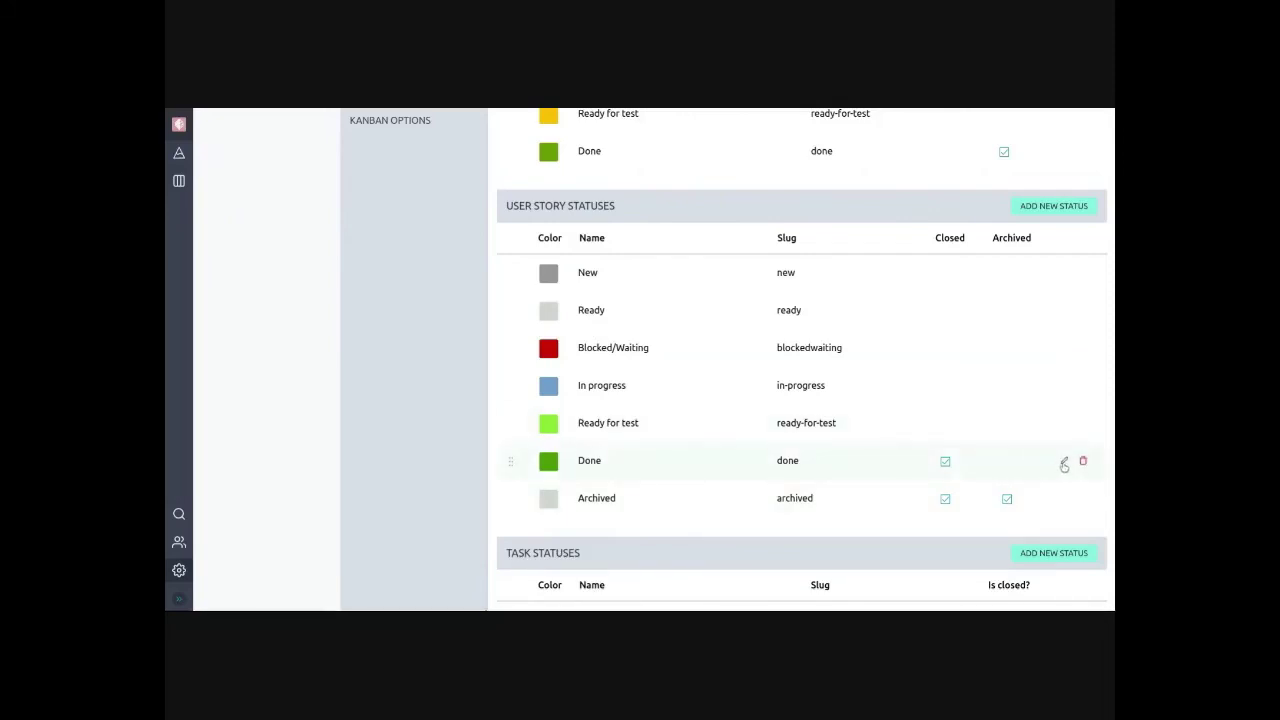
click(1064, 463)
click(1010, 467)
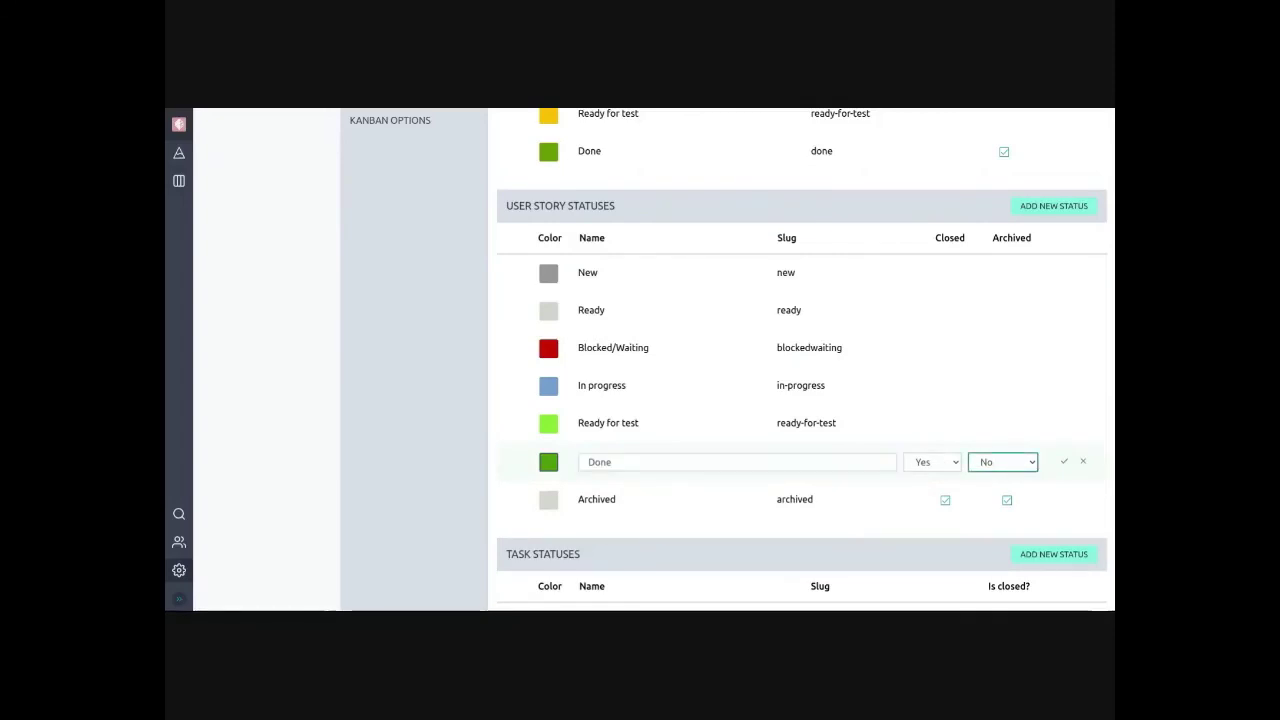
click(549, 463)
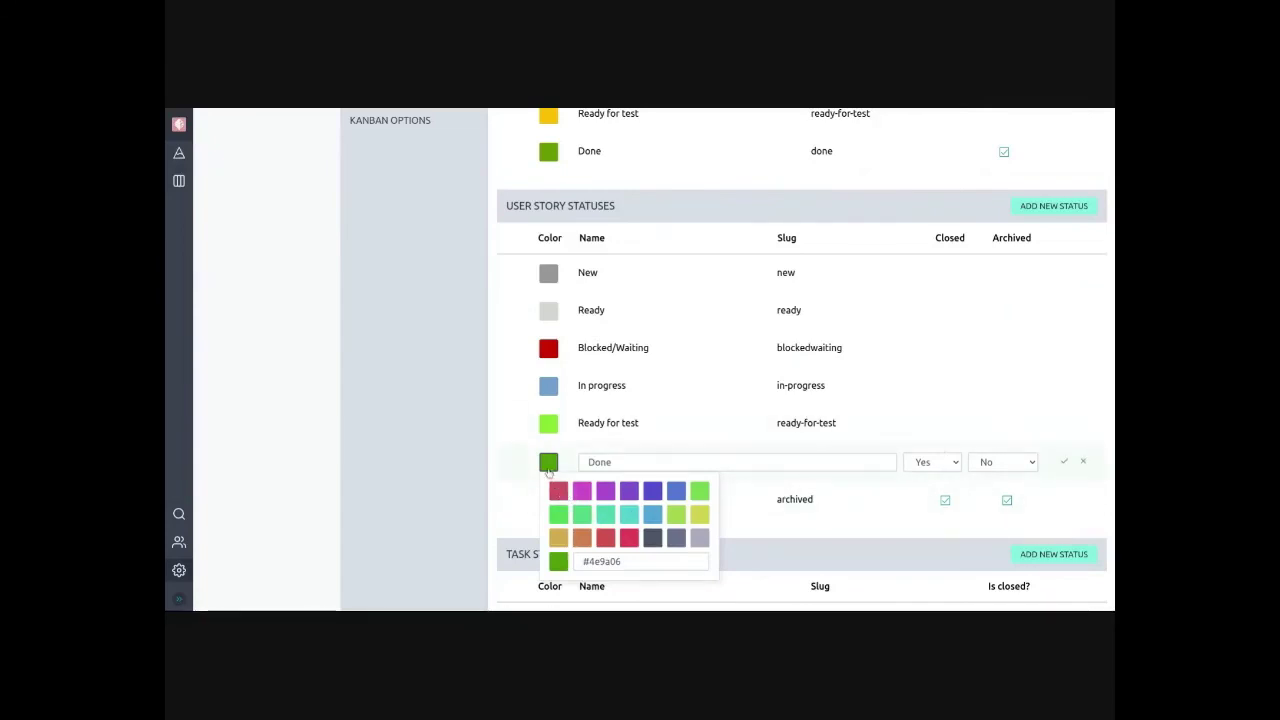
click(1065, 463)
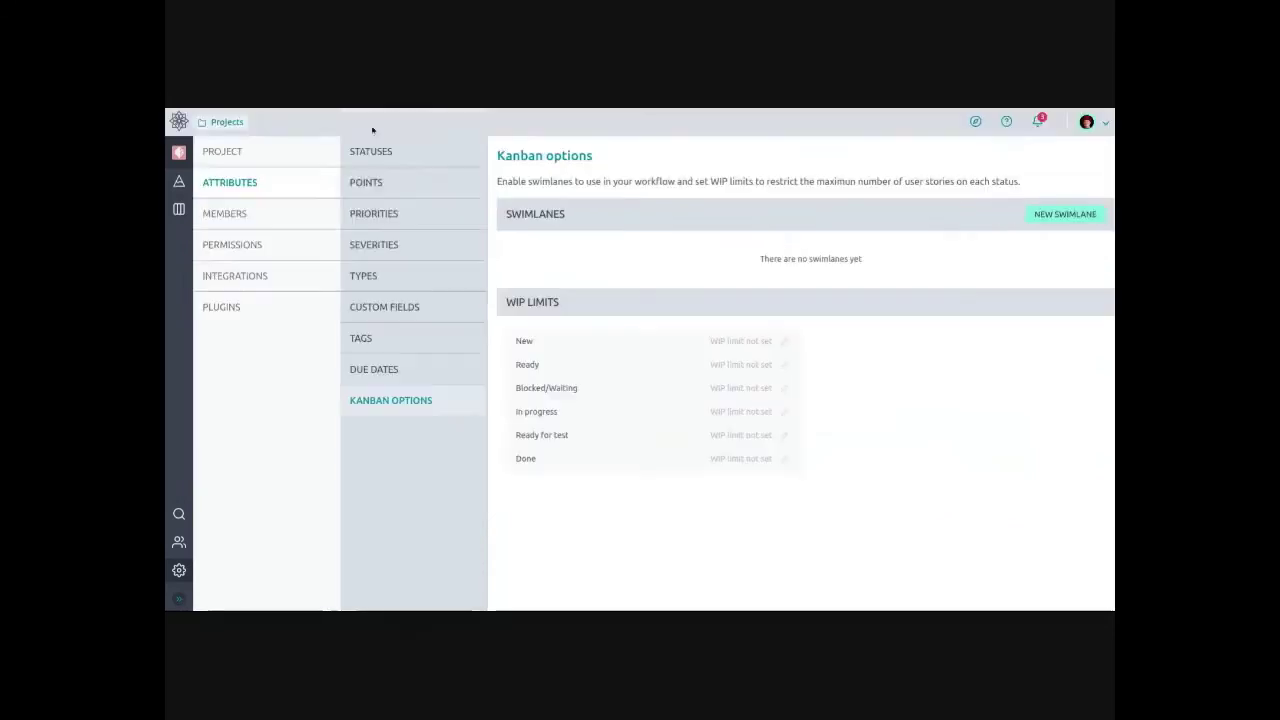
In the Kanban options, set the WIP limit of the In progress status to 4
click(352, 118)
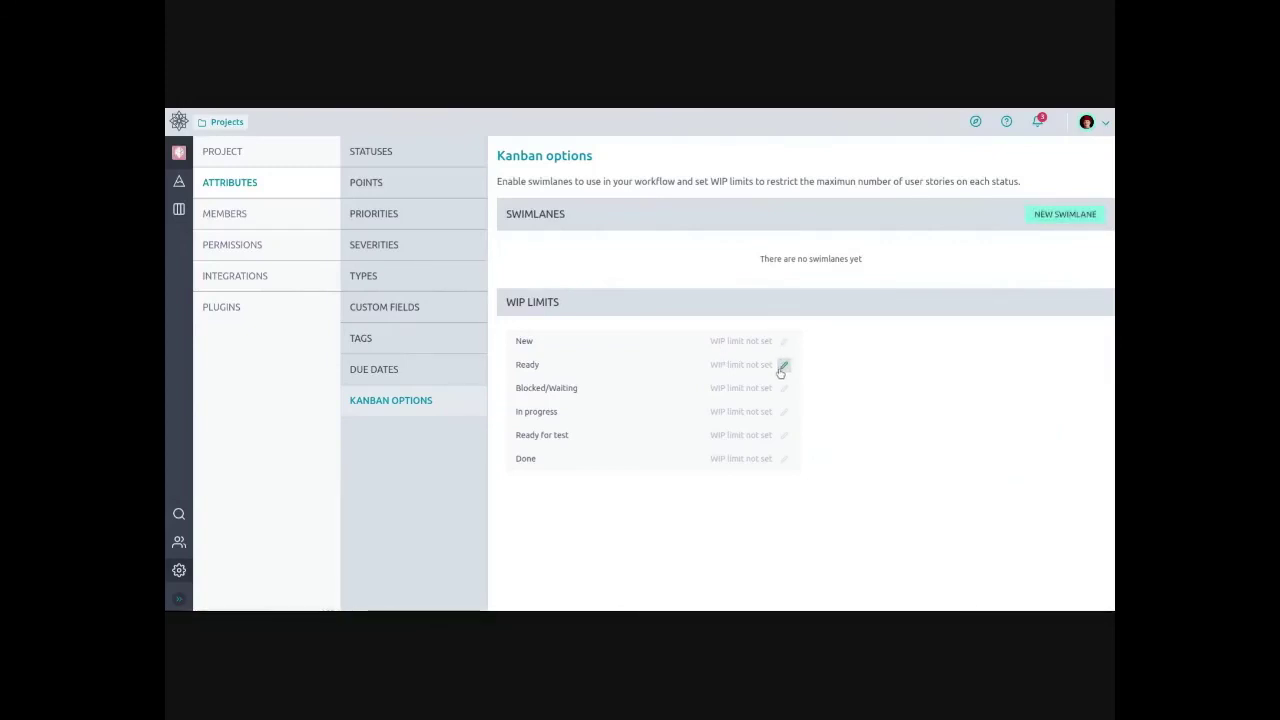
click(783, 412)
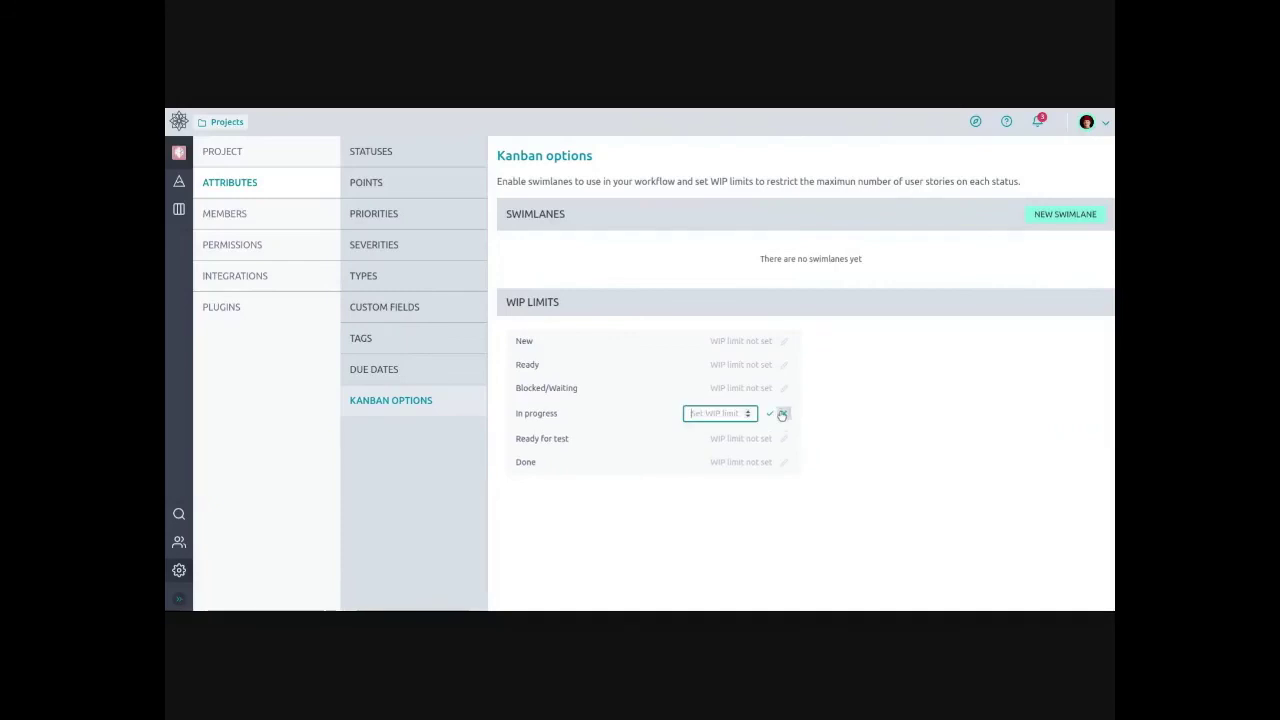
text(3)
click(769, 413)
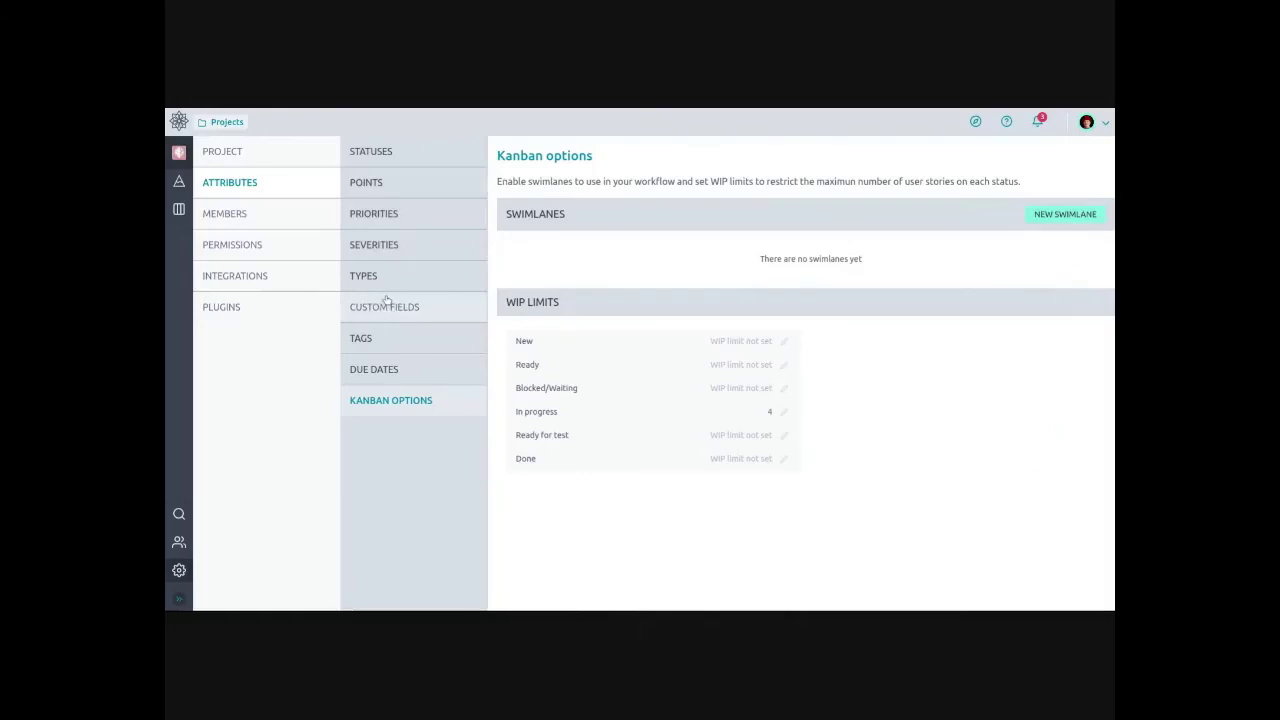
Review the project's tags and the type options of the user stories' "Blocked by" custom field
click(362, 337)
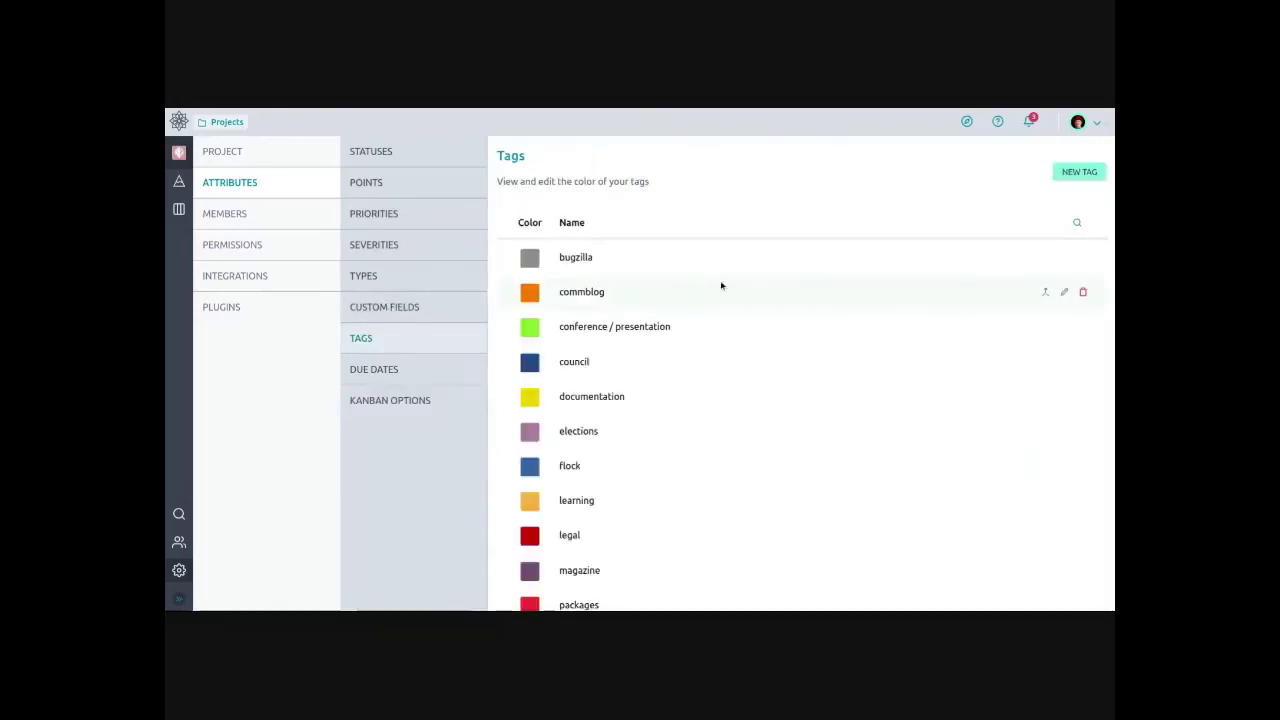
scroll(731, 291, down, 2)
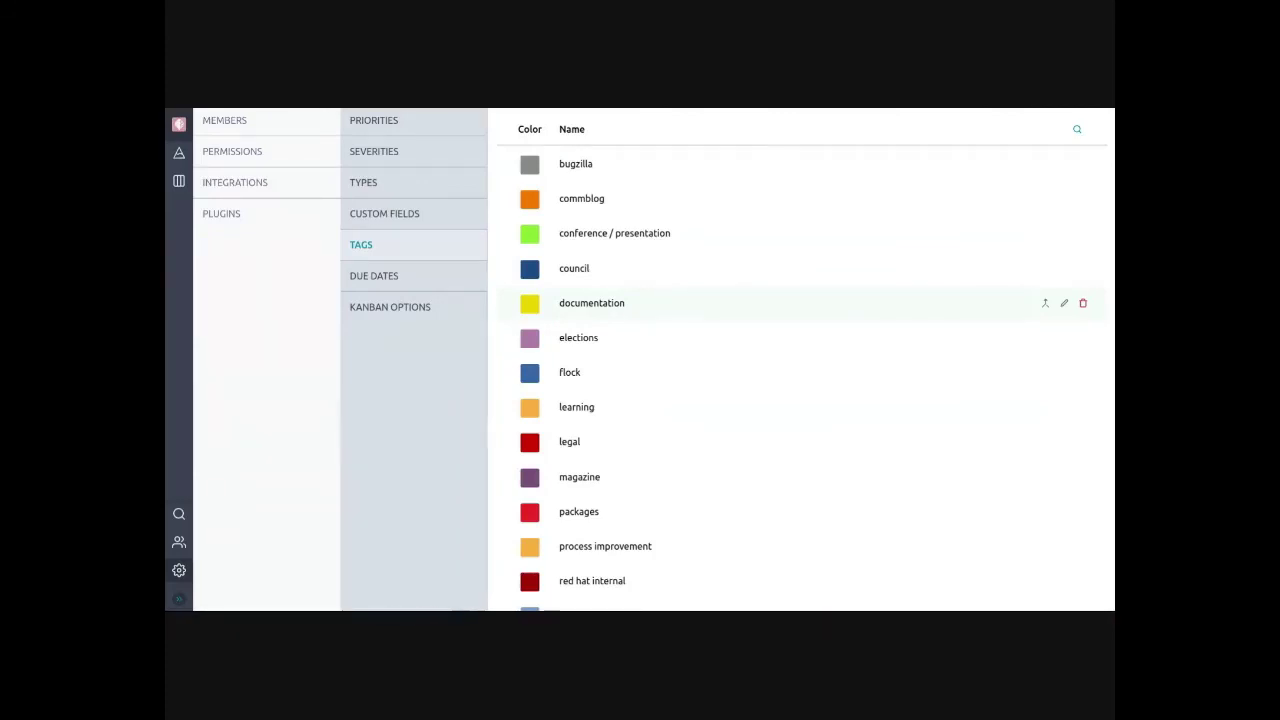
click(393, 213)
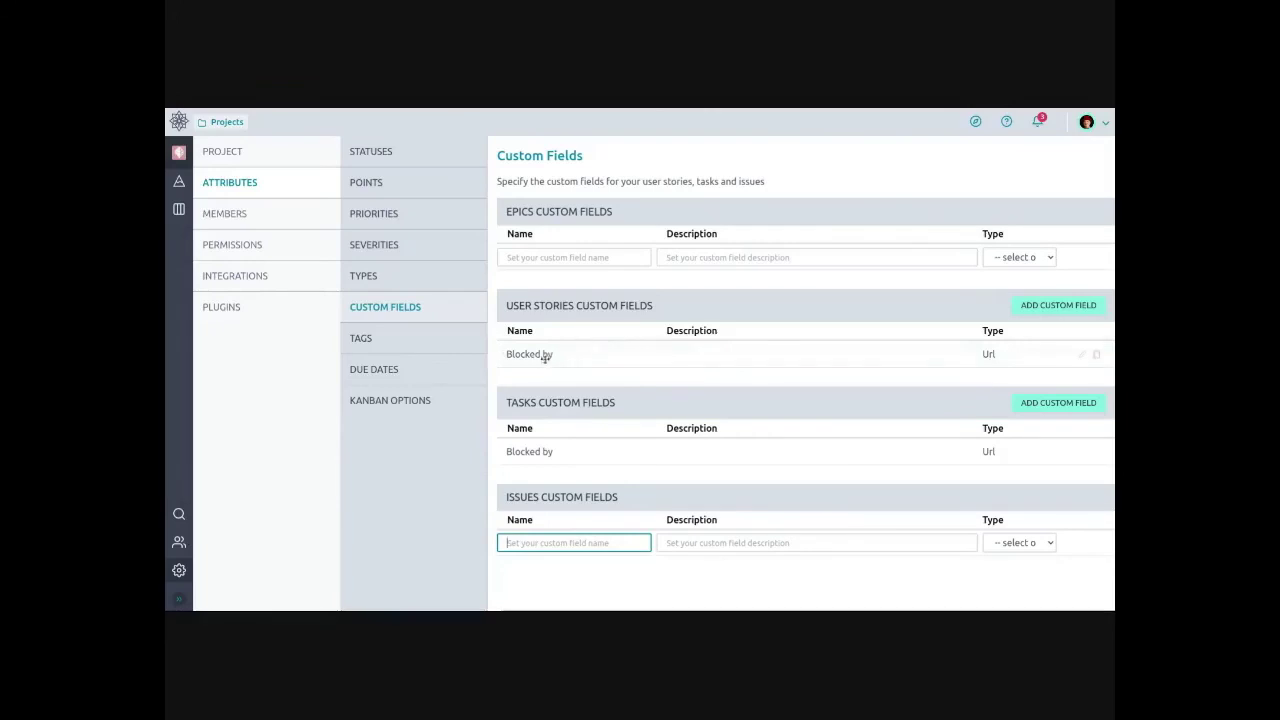
click(1082, 354)
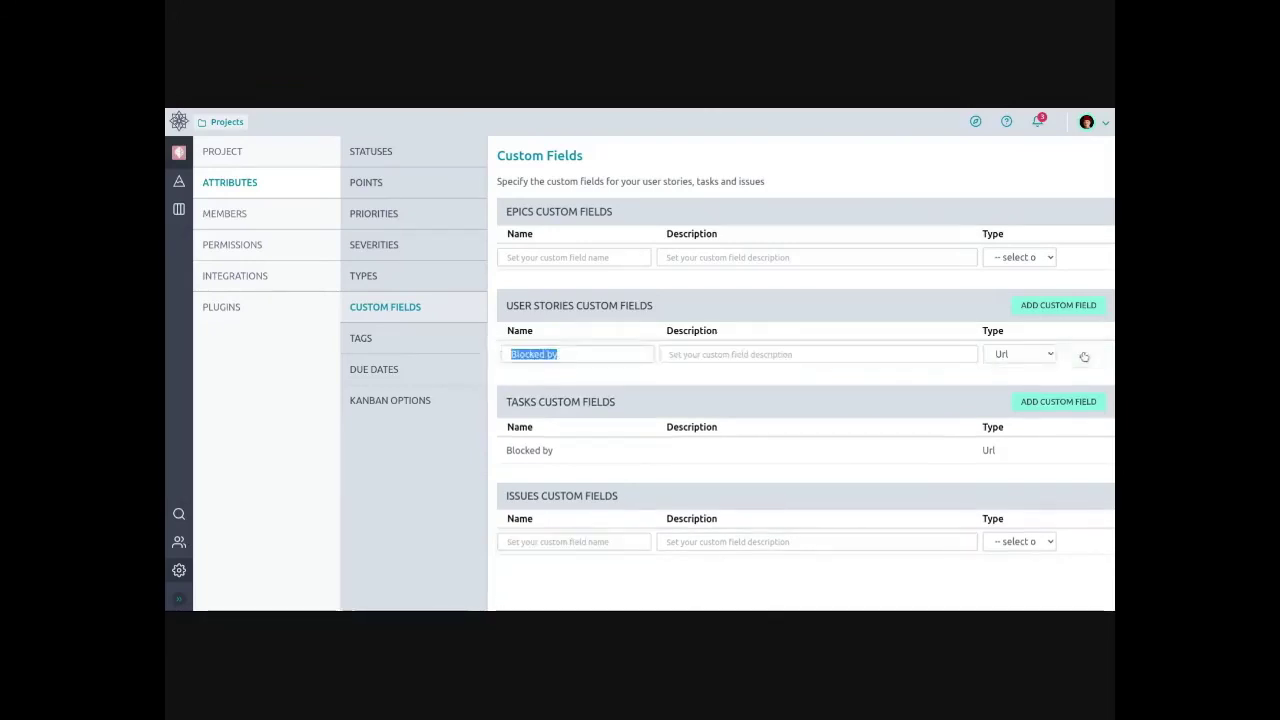
click(1036, 356)
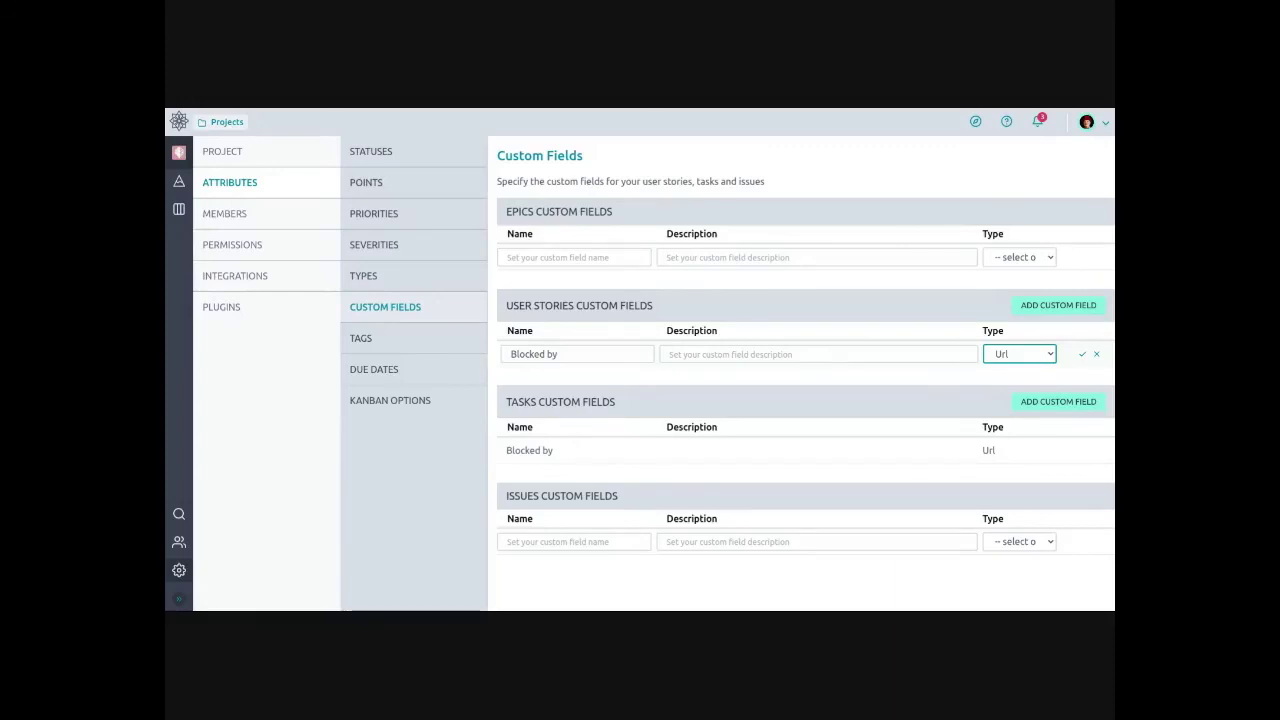
click(1082, 355)
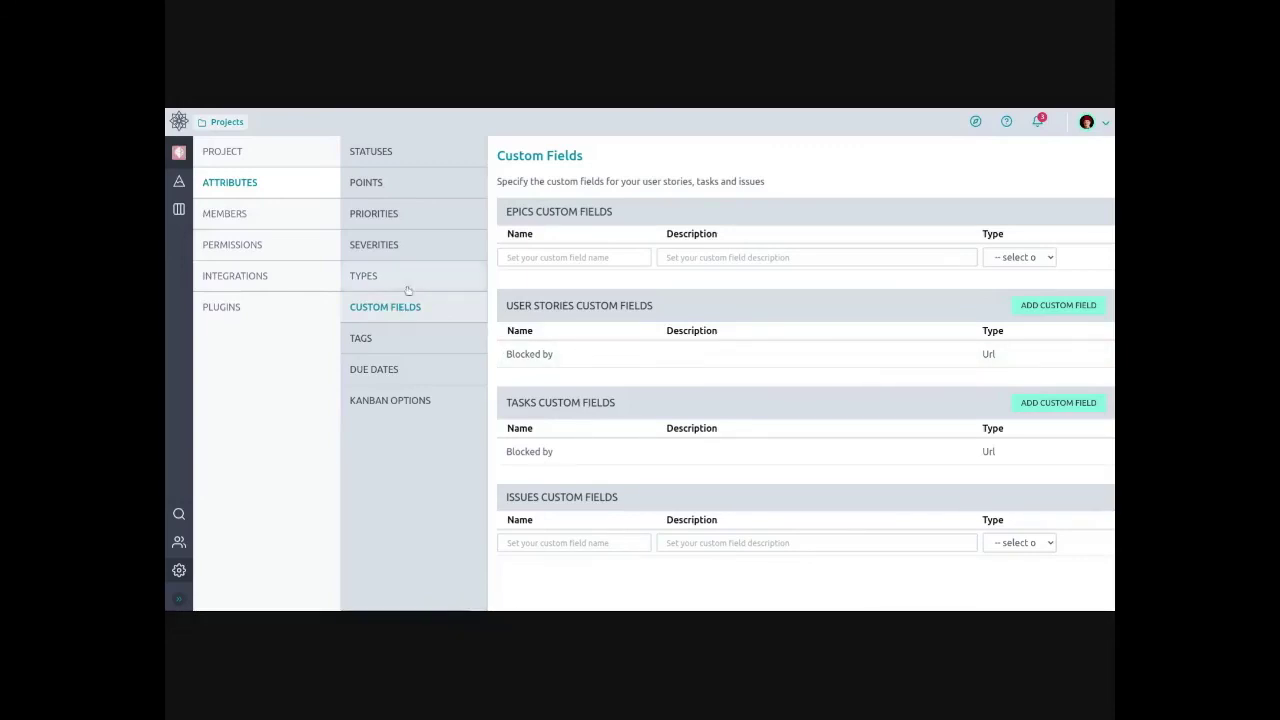
View the project's issue severities and priorities
click(410, 247)
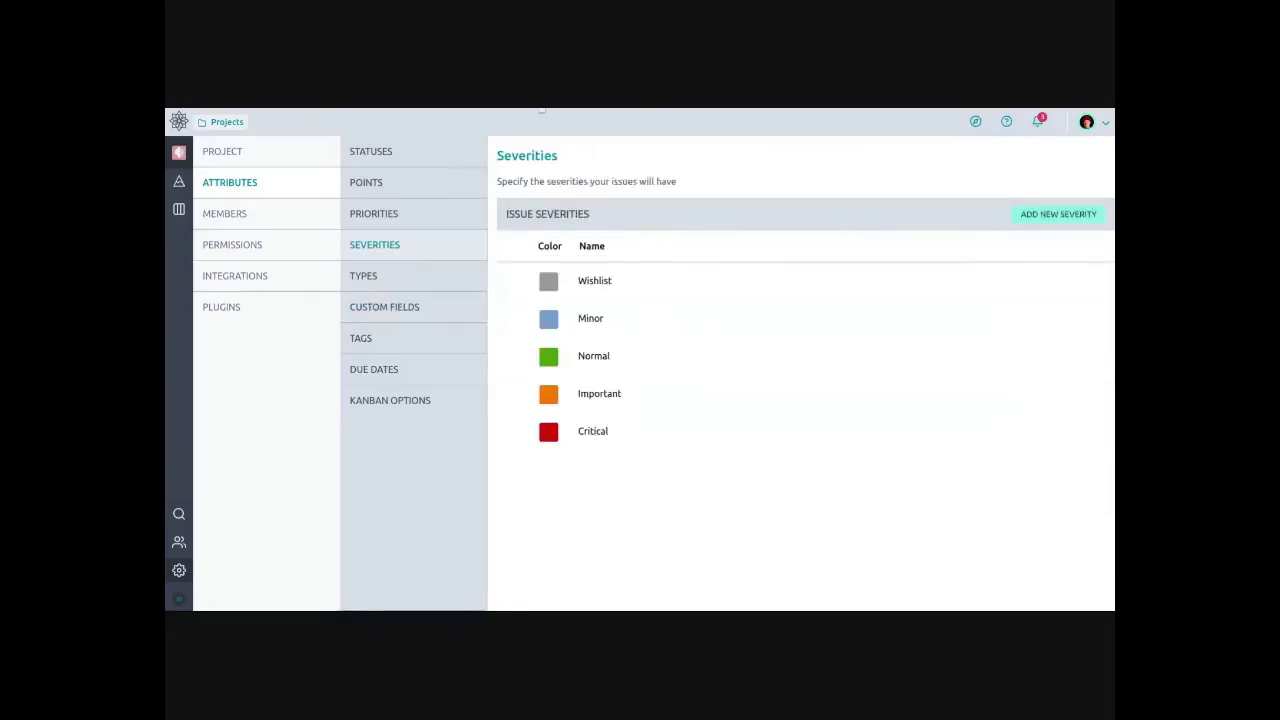
click(426, 218)
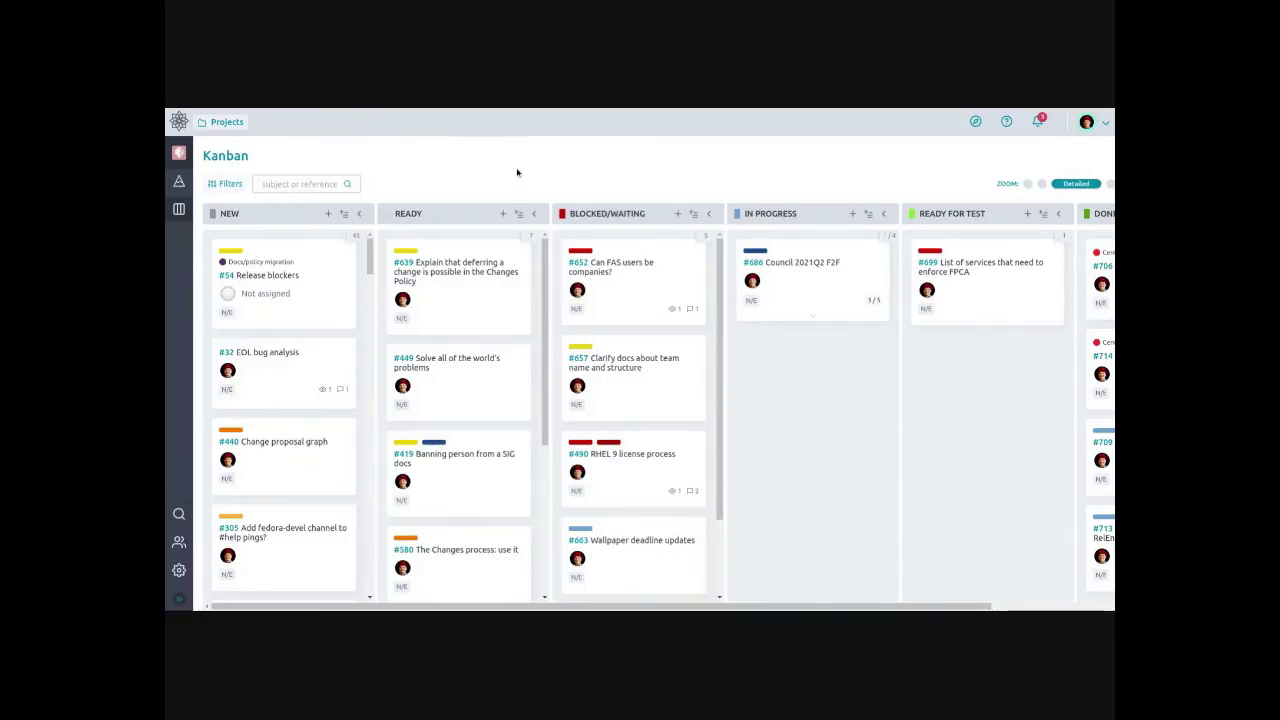
Review the activity timeline of the FPgM working board project
click(177, 152)
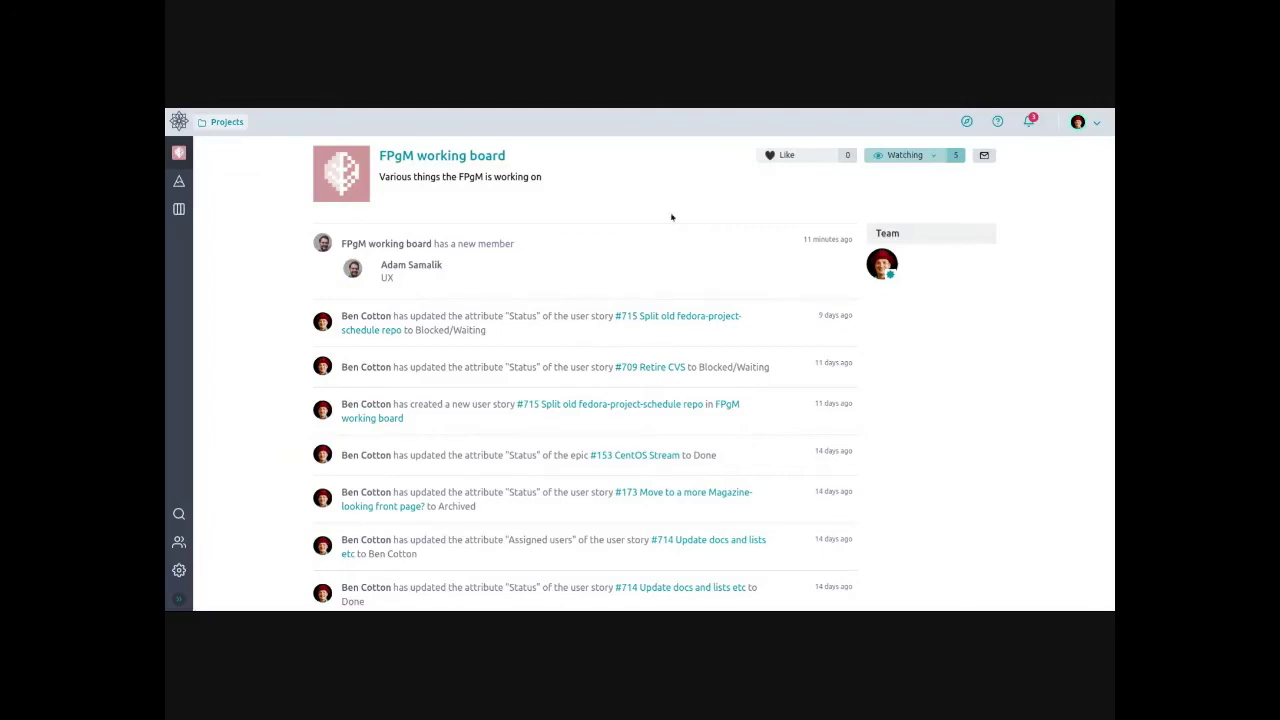
scroll(491, 345, down, 1)
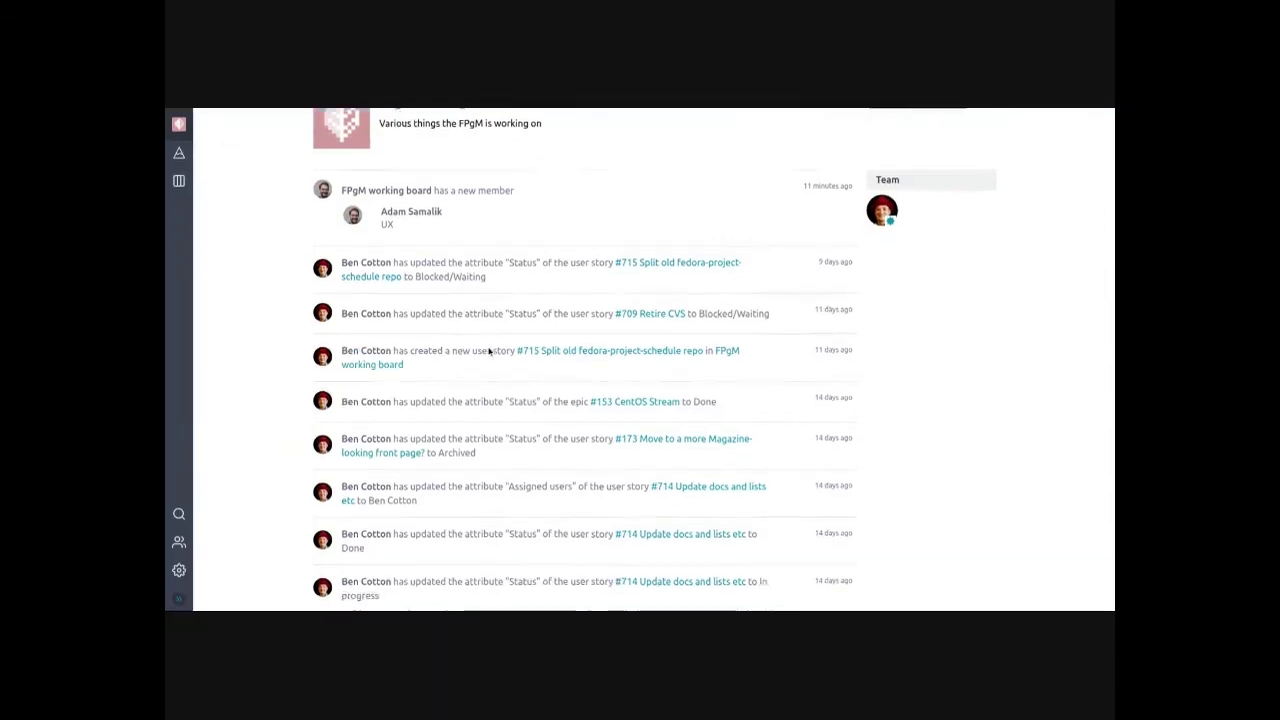
scroll(489, 351, down, 10)
scroll(489, 351, up, 12)
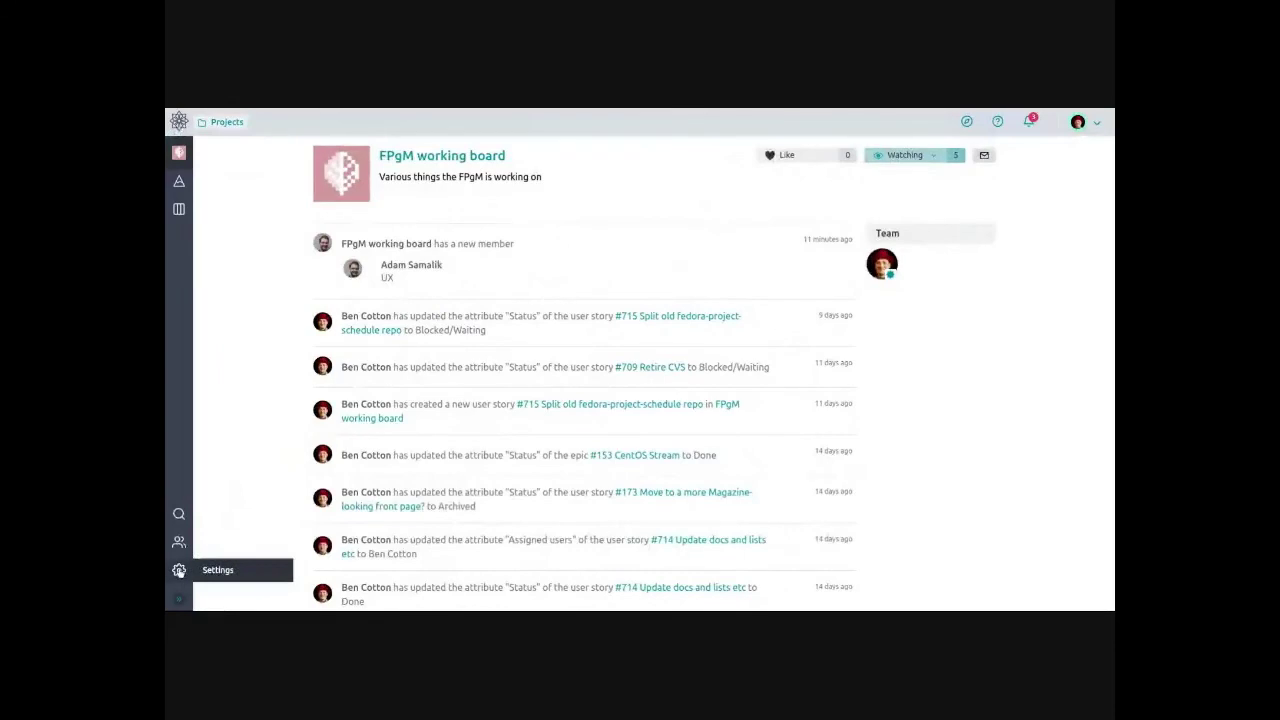
Enable the Issues module in the project settings
click(179, 570)
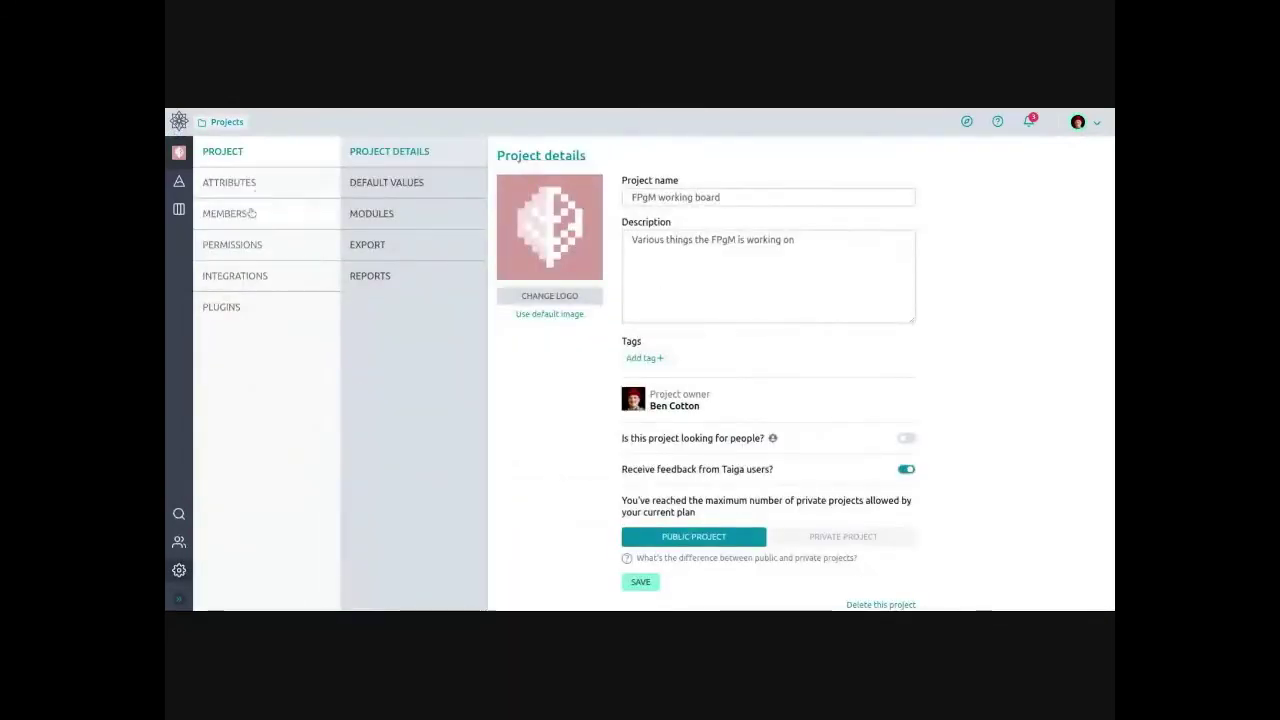
click(372, 213)
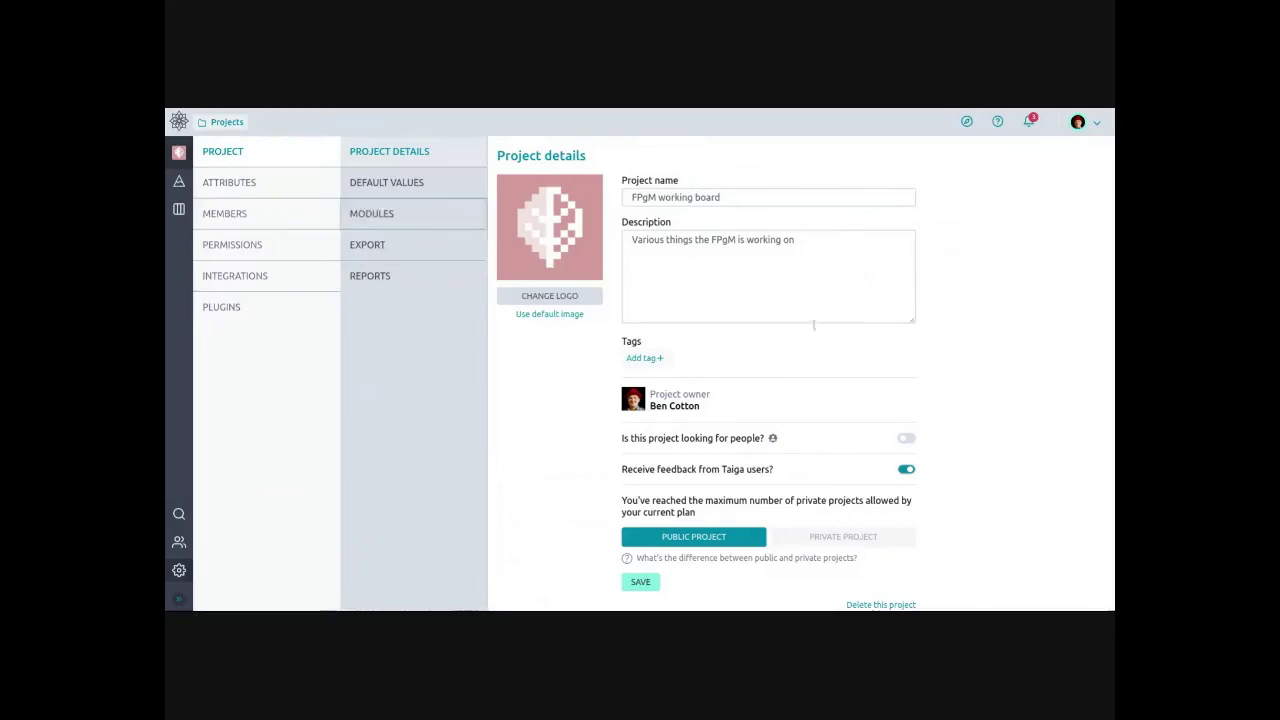
click(391, 217)
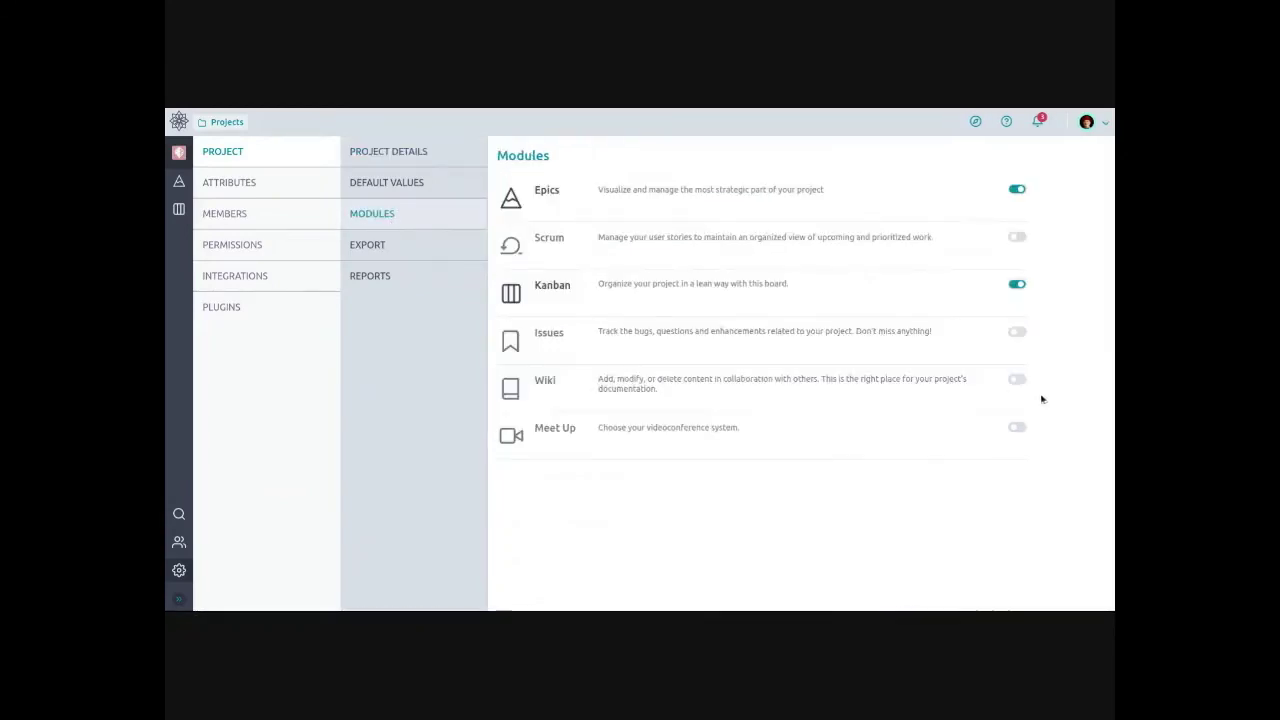
click(1017, 331)
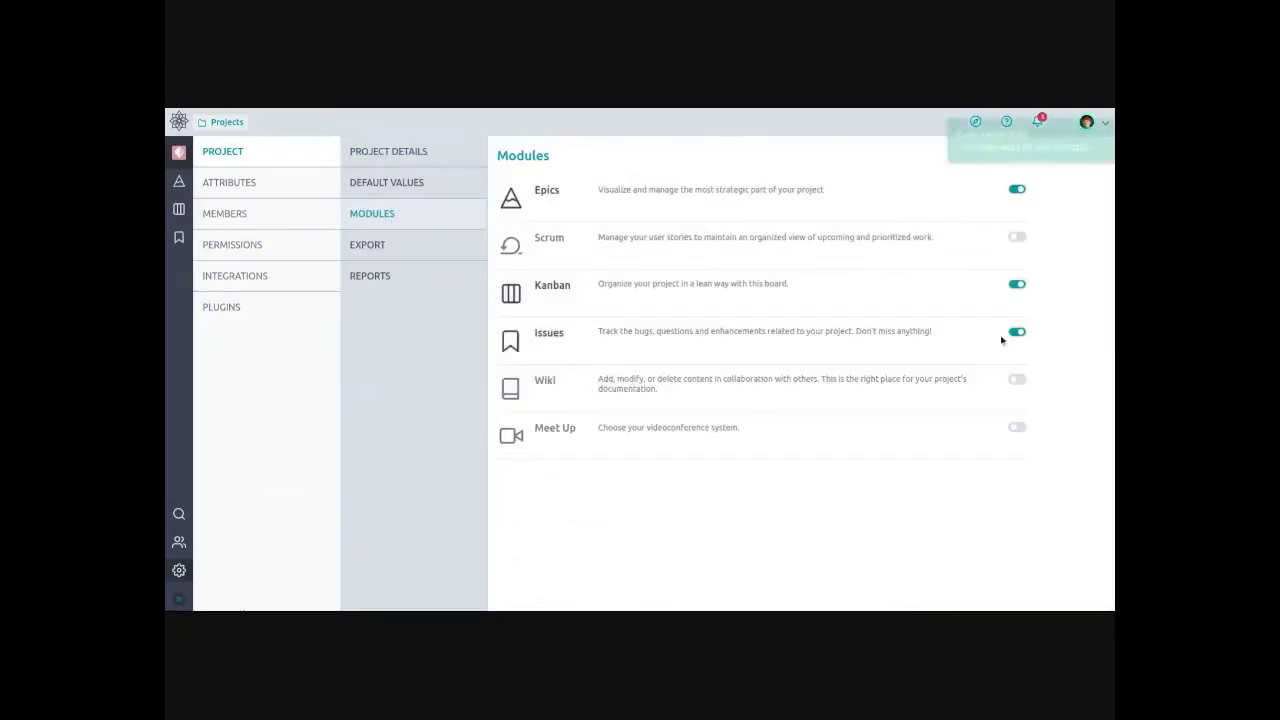
Create a new issue with the subject "Example issue" in the project's Issues section
click(181, 238)
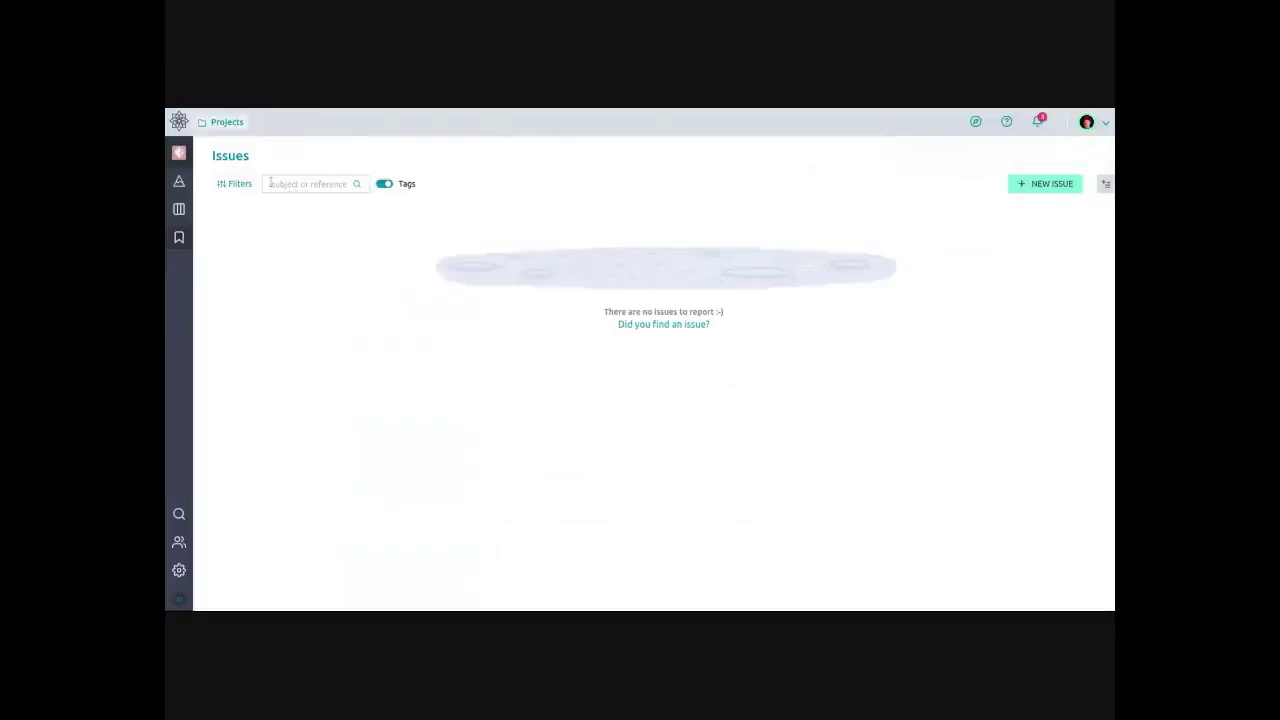
click(668, 324)
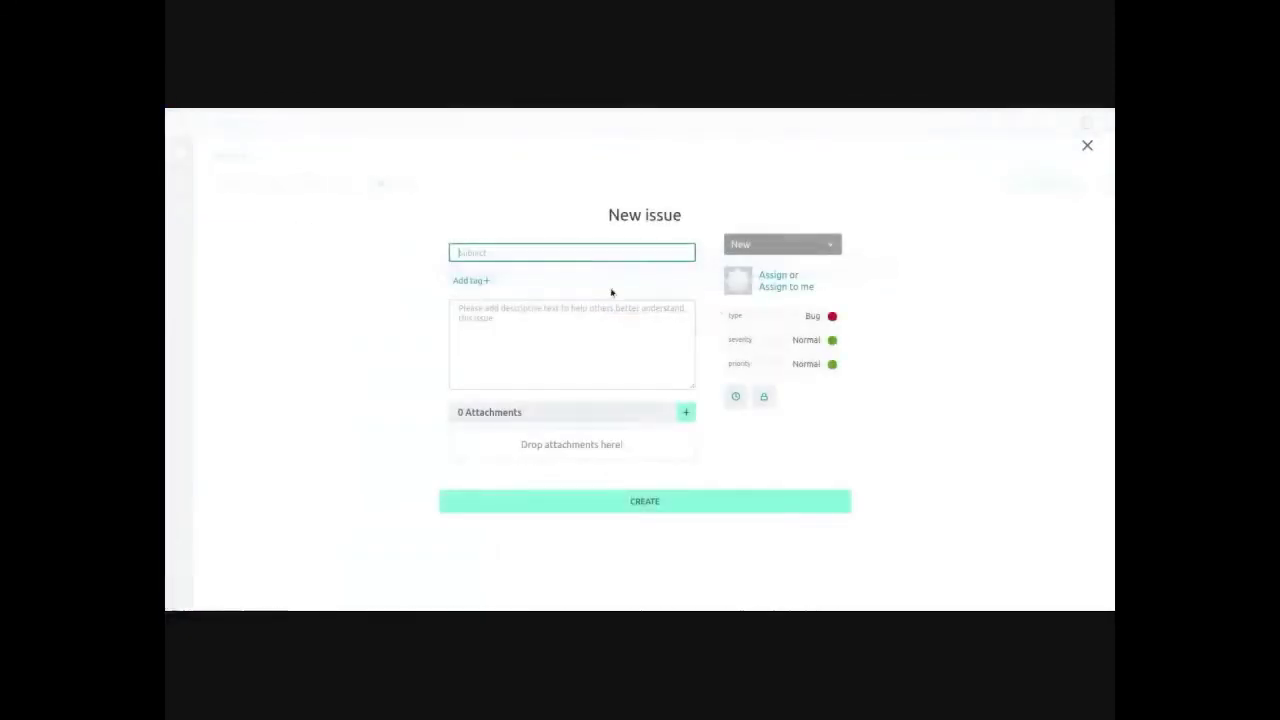
text(Example issue)
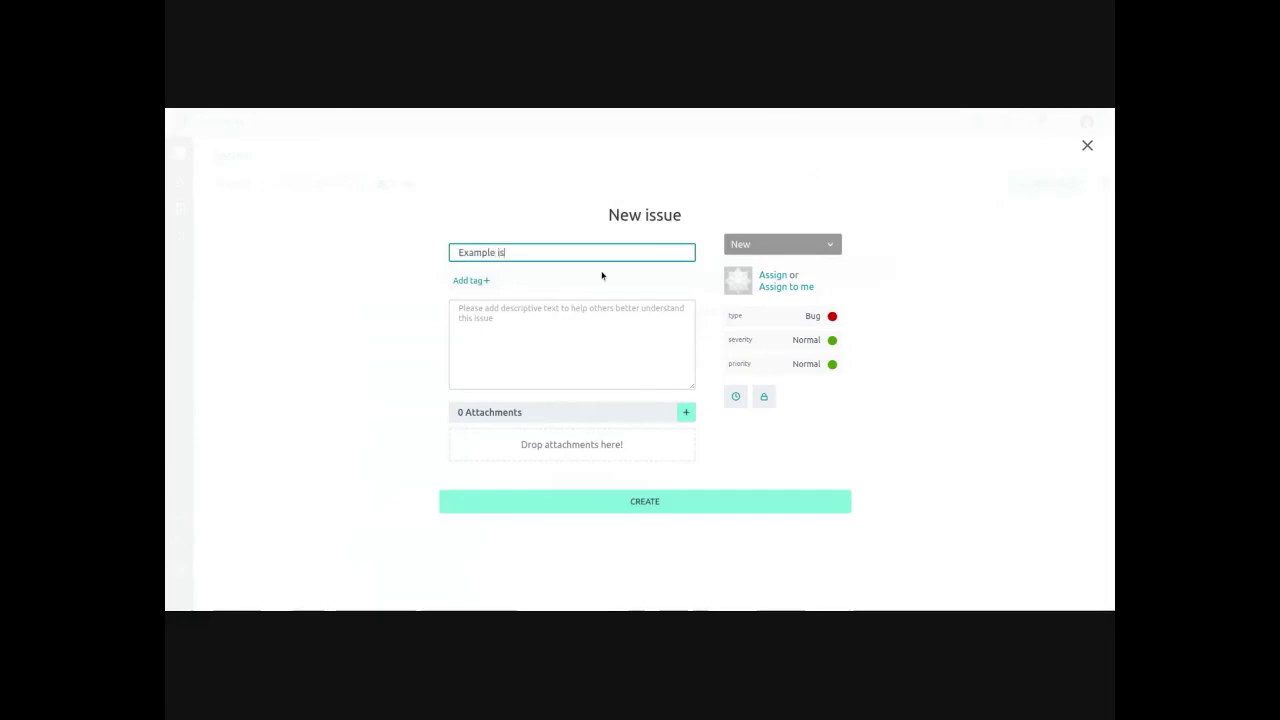
click(657, 503)
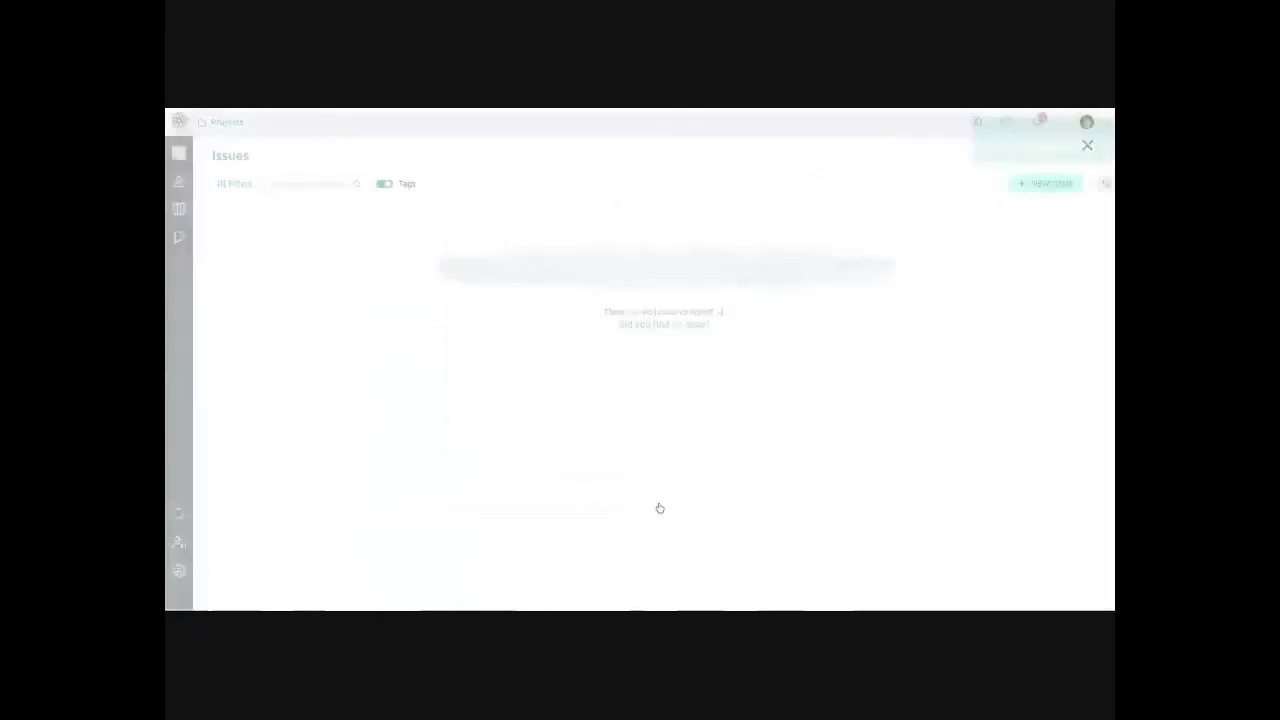